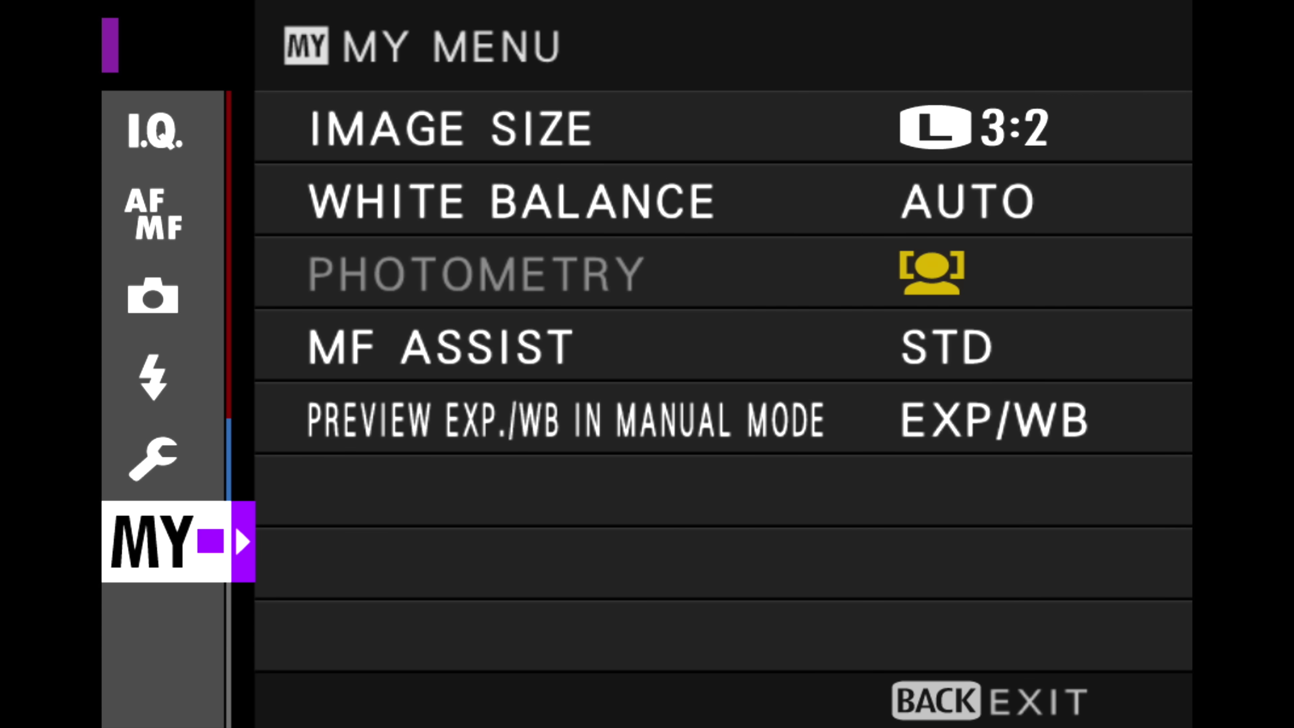
# Set the camera's connection mode to USB RAW CONV./BACKUP RESTORE, then move to turning USB power supply off
pyautogui.press('Up')
pyautogui.press('Right')
pyautogui.press('Down')
pyautogui.press('Down')
pyautogui.press('Down')
pyautogui.press('Down')
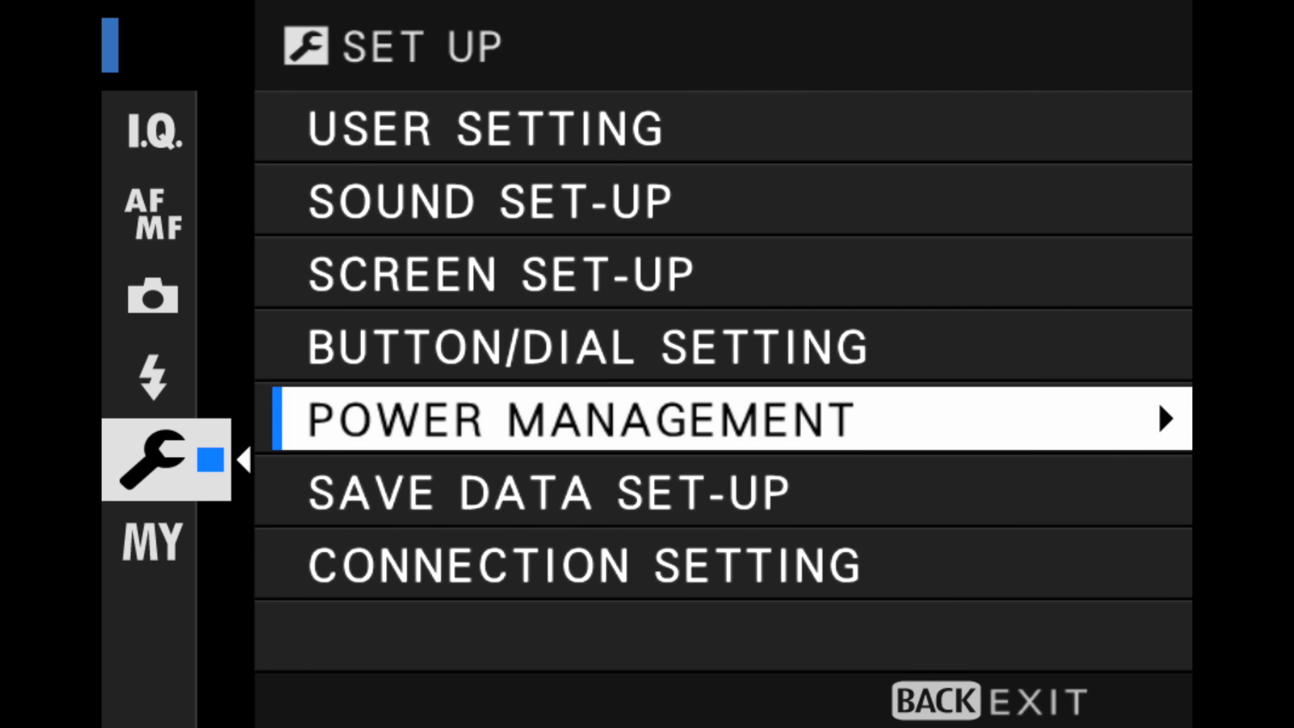
pyautogui.press('Down')
pyautogui.press('Down')
pyautogui.press('Right')
pyautogui.press('Down')
pyautogui.press('Down')
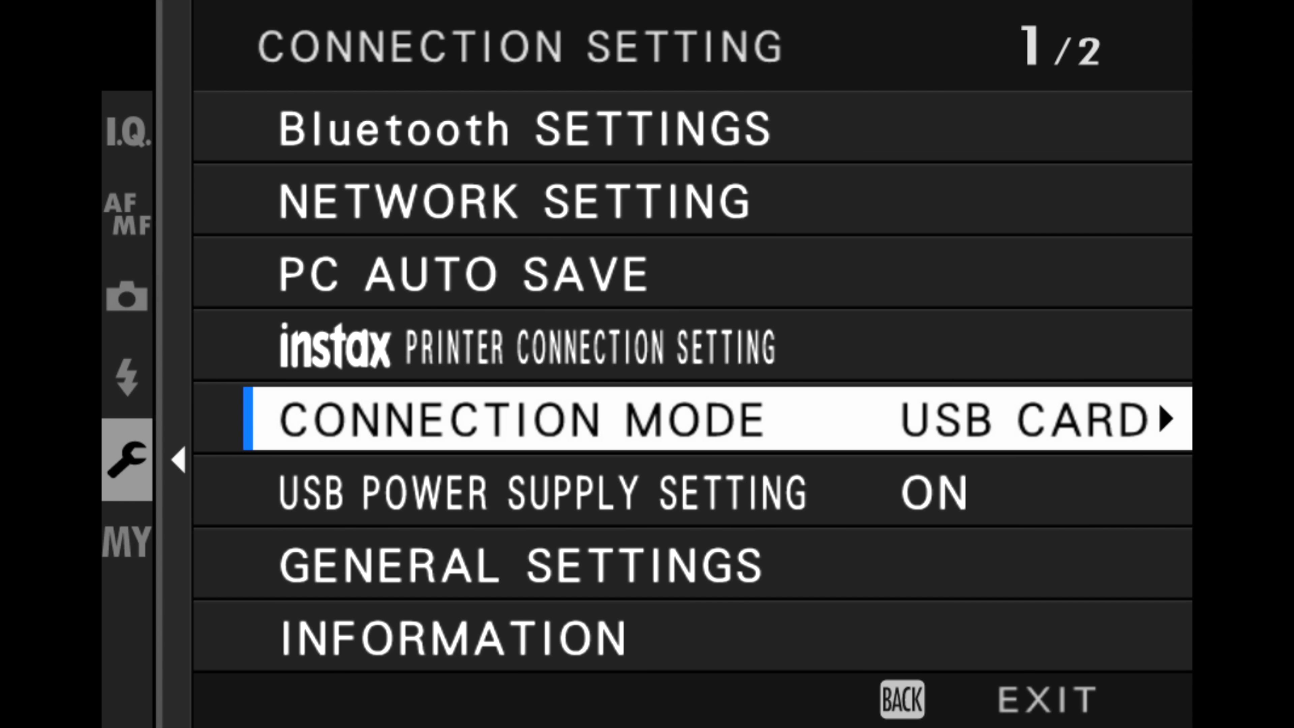
pyautogui.press('Right')
pyautogui.press('Down')
pyautogui.press('Down')
pyautogui.press('Down')
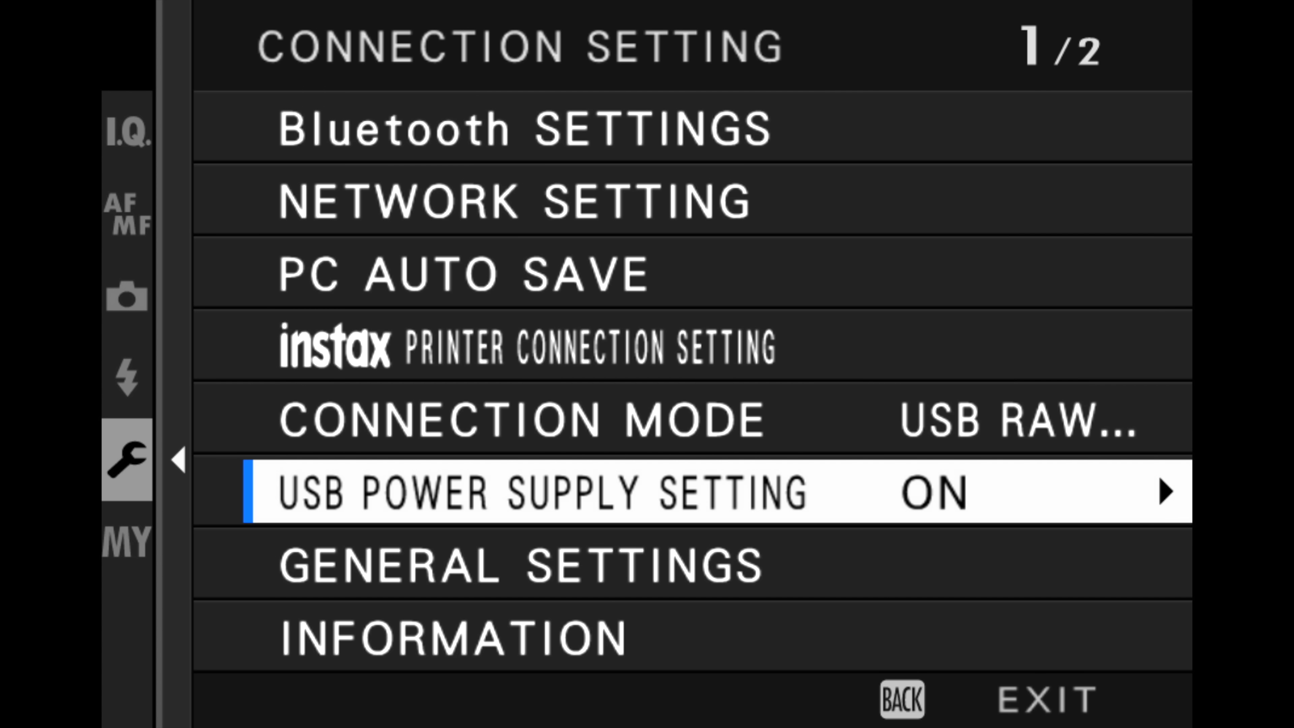
pyautogui.press('Return')
pyautogui.press('Down')
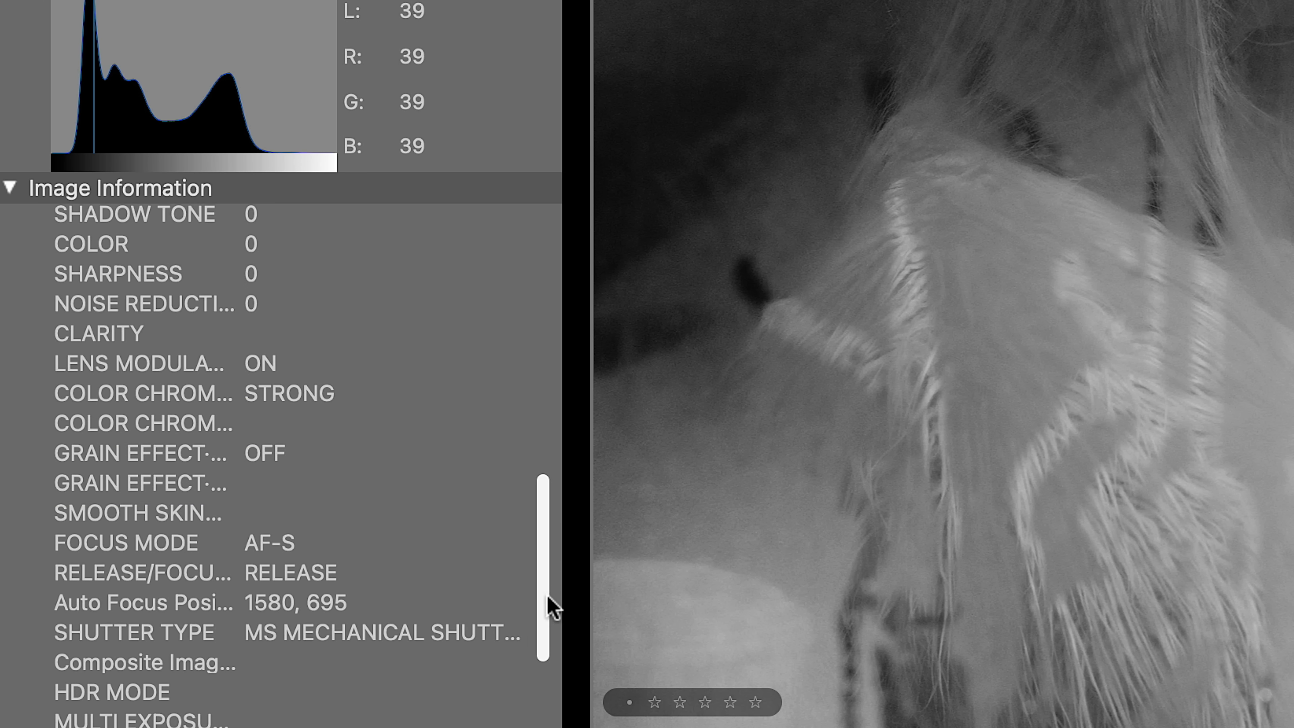
pyautogui.moveTo(549, 727); pyautogui.dragTo(552, 727)
pyautogui.scroll(-1, 555, 551)
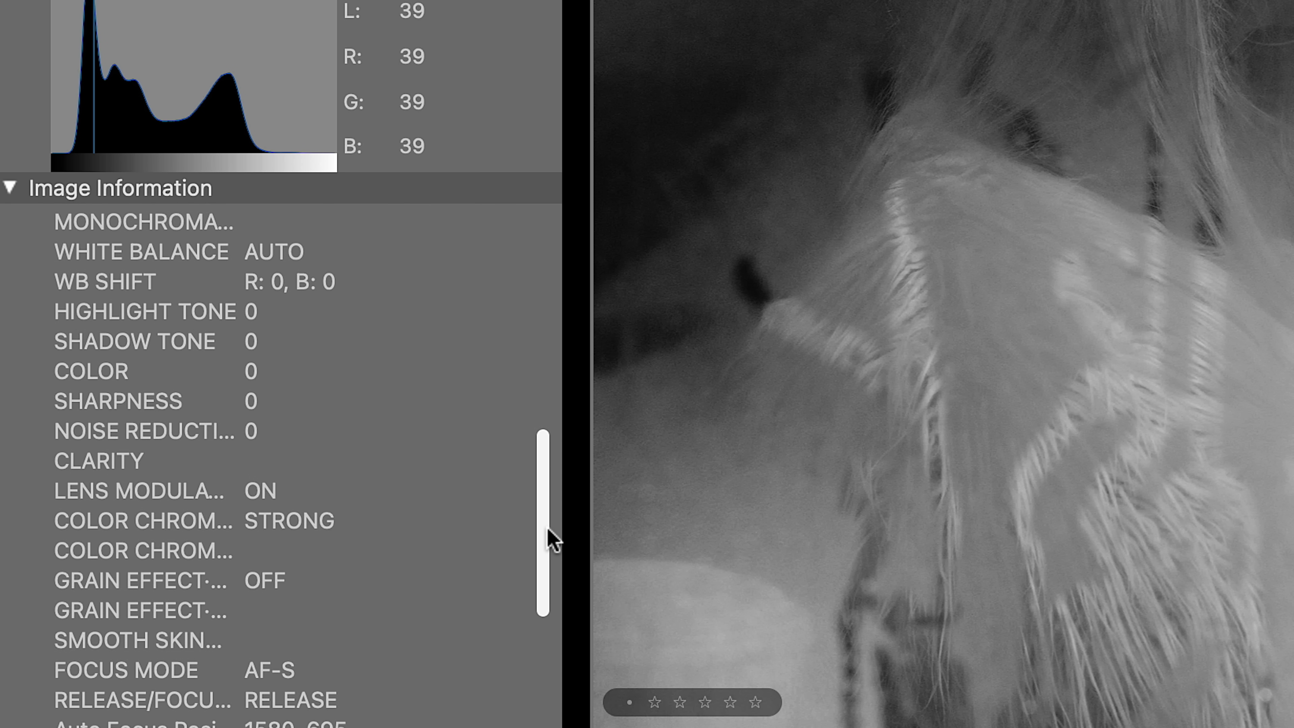
pyautogui.scroll(-5, 552, 540)
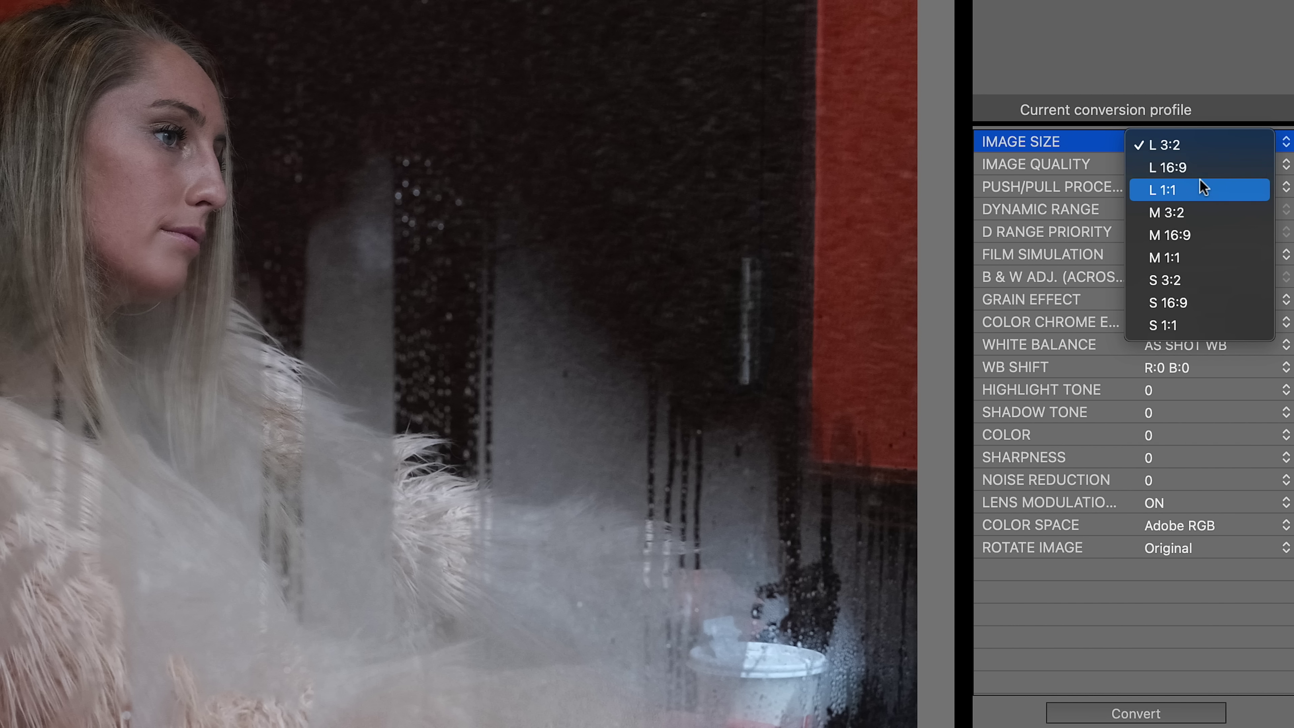
# Choose an image size, set white balance to SHADE, and bring up the film simulation choices
pyautogui.click(1199, 191)
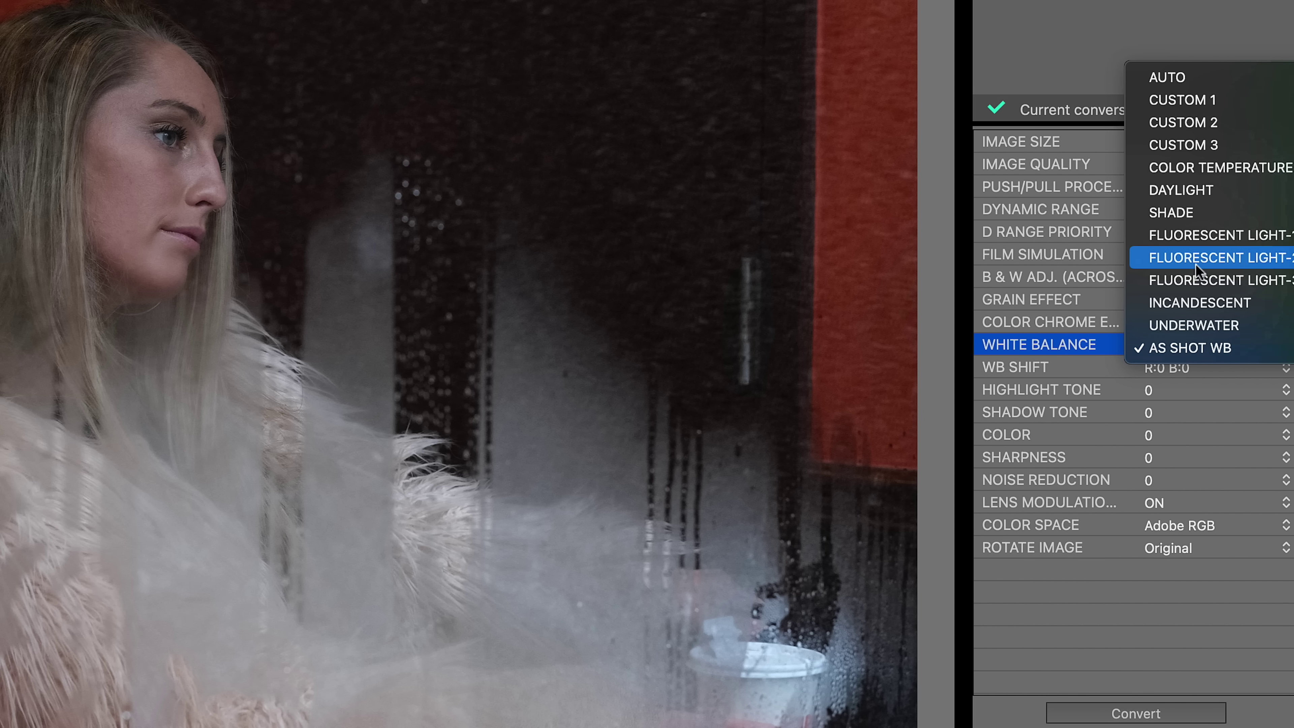
pyautogui.click(1195, 211)
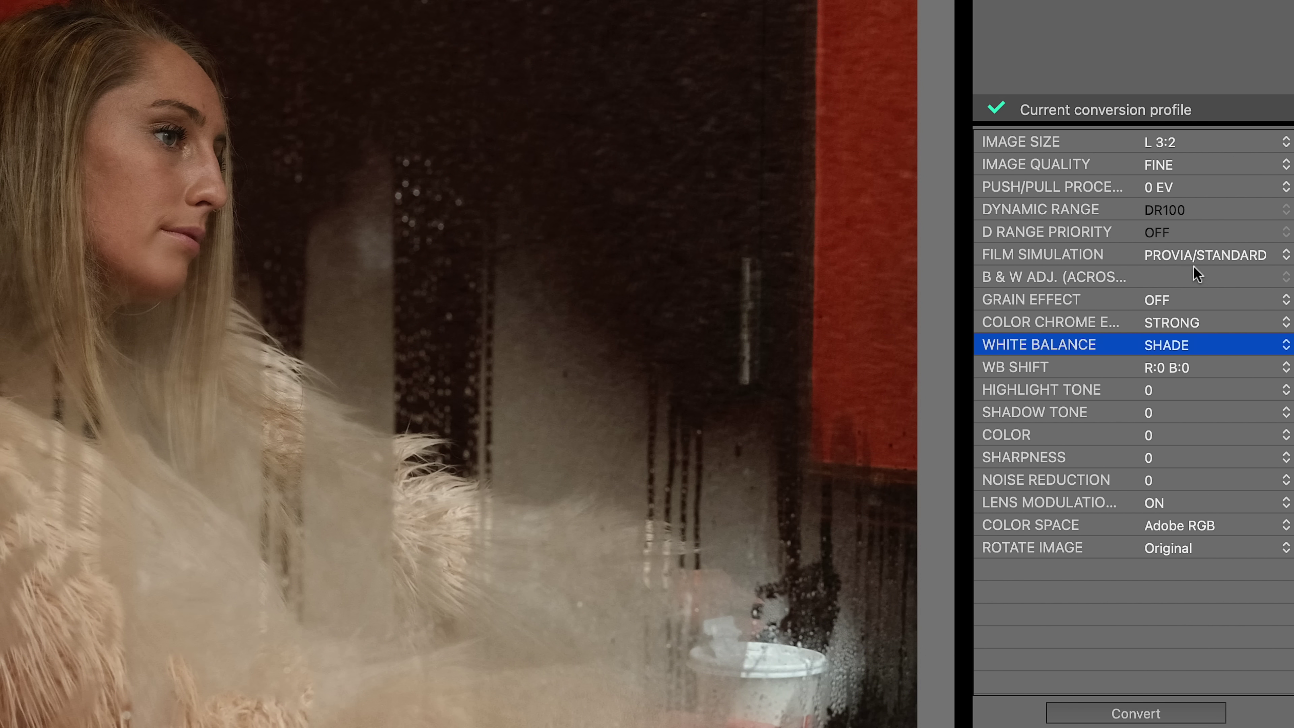
pyautogui.click(1194, 250)
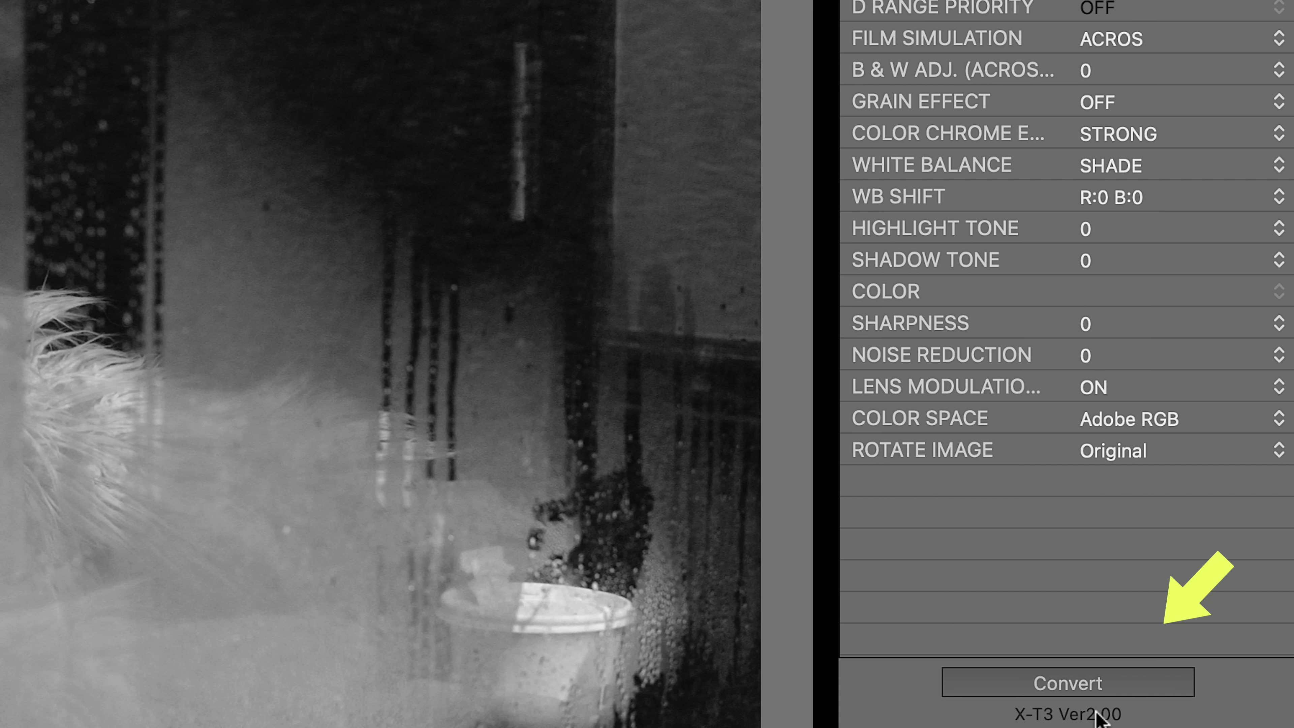
# Convert the RAW image with ACROS and SHADE settings, producing XT3 RAW File 1.jpg
pyautogui.click(1073, 682)
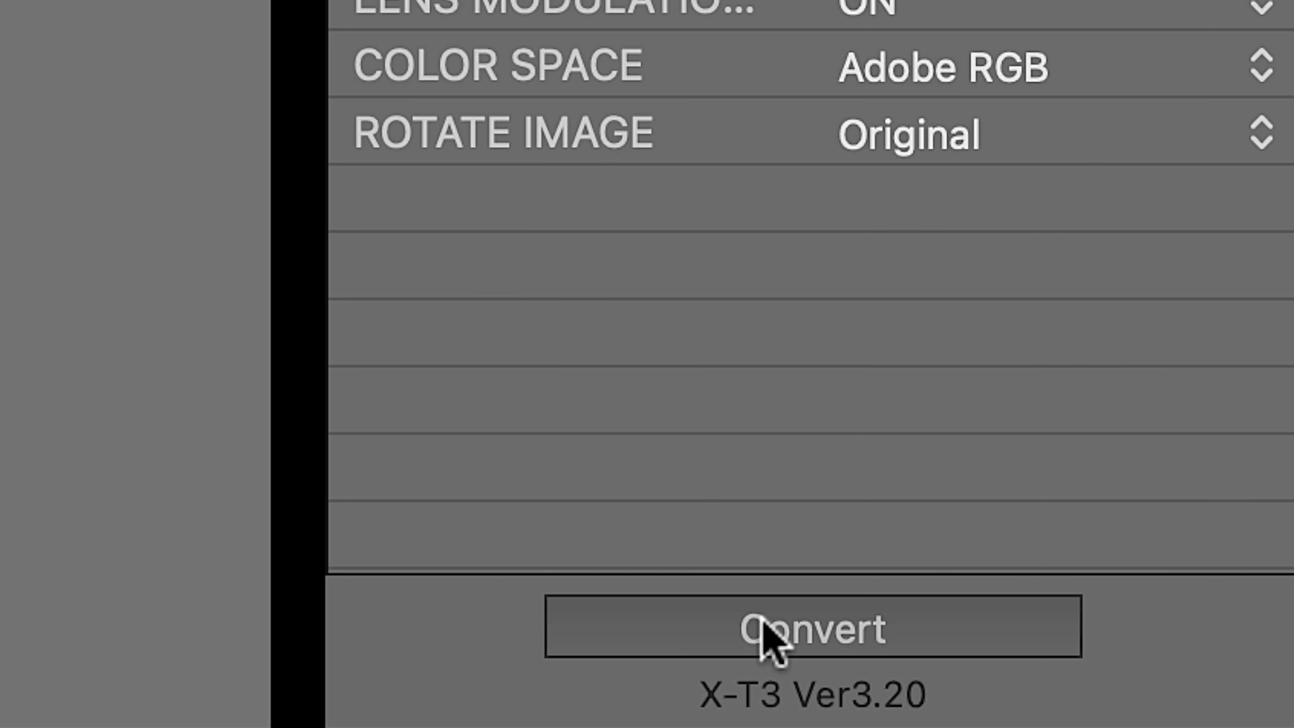
pyautogui.click(1211, 545)
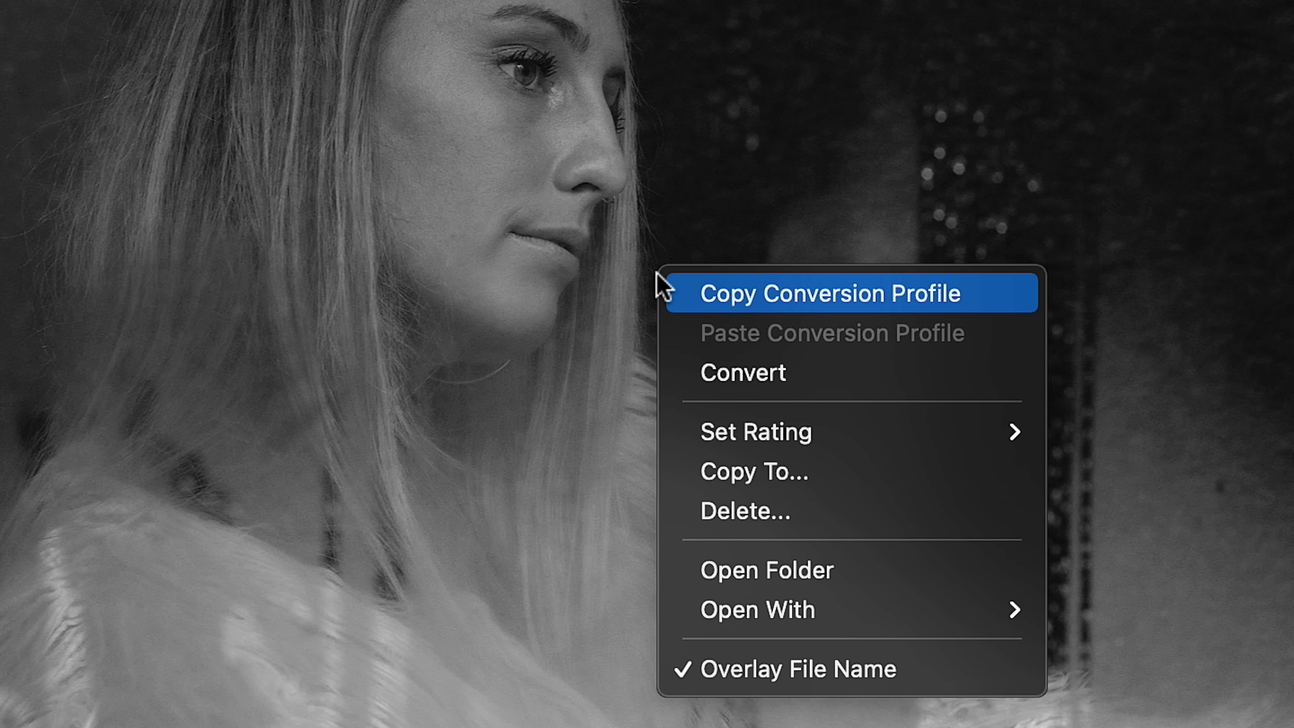
# Copy the ACROS conversion profile and paste it onto _DSF8828, _DSF8824, _DSF8928 and _DSF8944
pyautogui.click(825, 294)
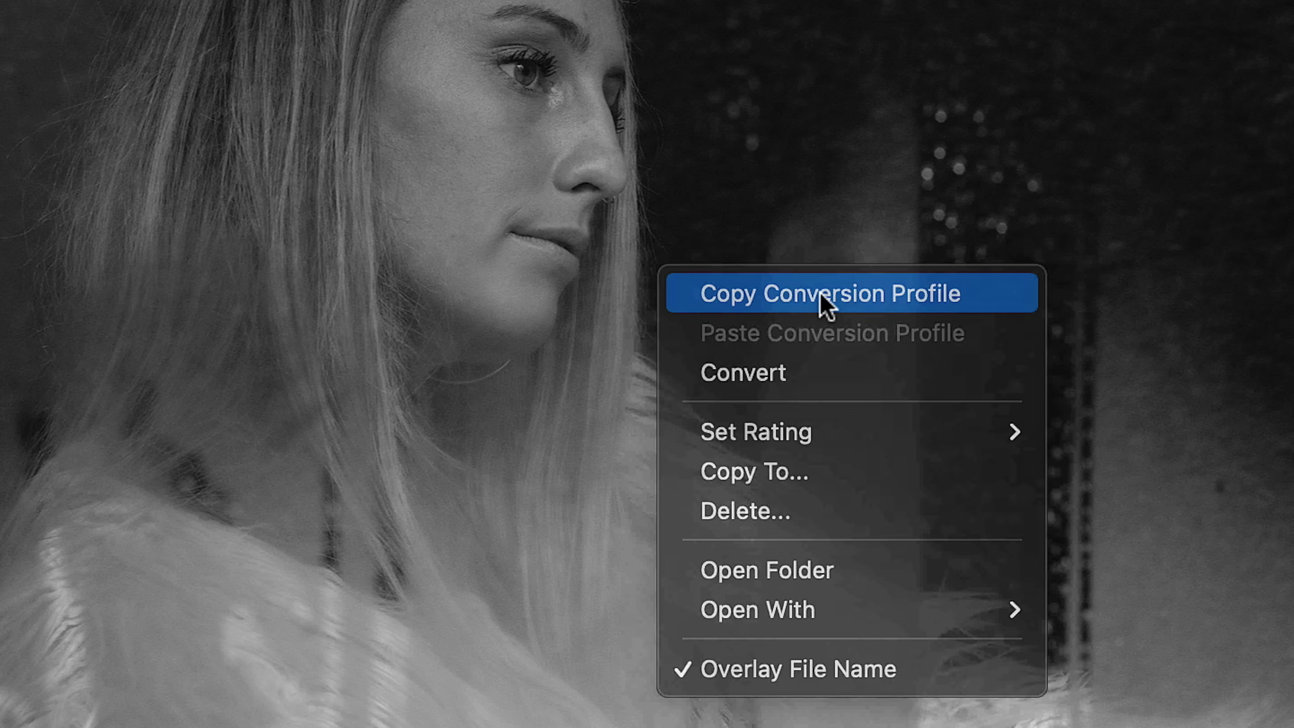
pyautogui.click(516, 654)
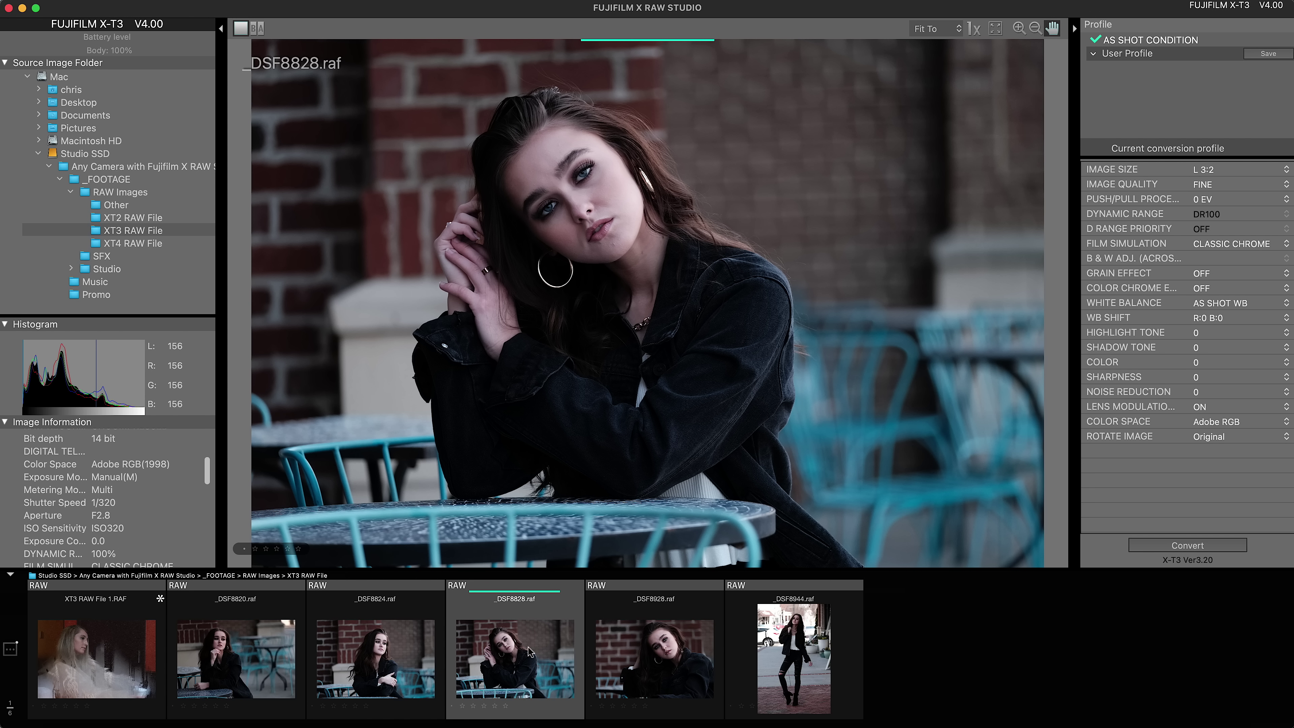
pyautogui.keyDown('super'); pyautogui.click(365, 662); pyautogui.keyUp('super')
pyautogui.keyDown('super'); pyautogui.click(663, 655); pyautogui.keyUp('super')
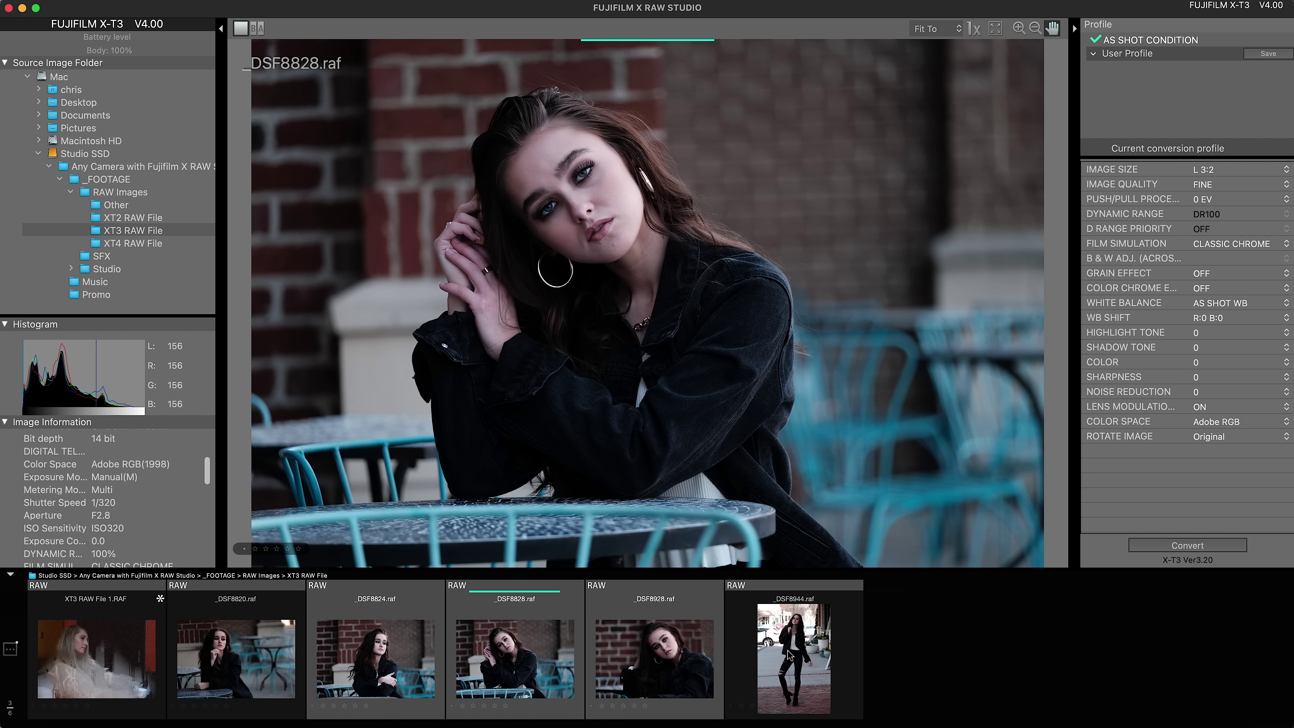
pyautogui.keyDown('super'); pyautogui.click(788, 652); pyautogui.keyUp('super')
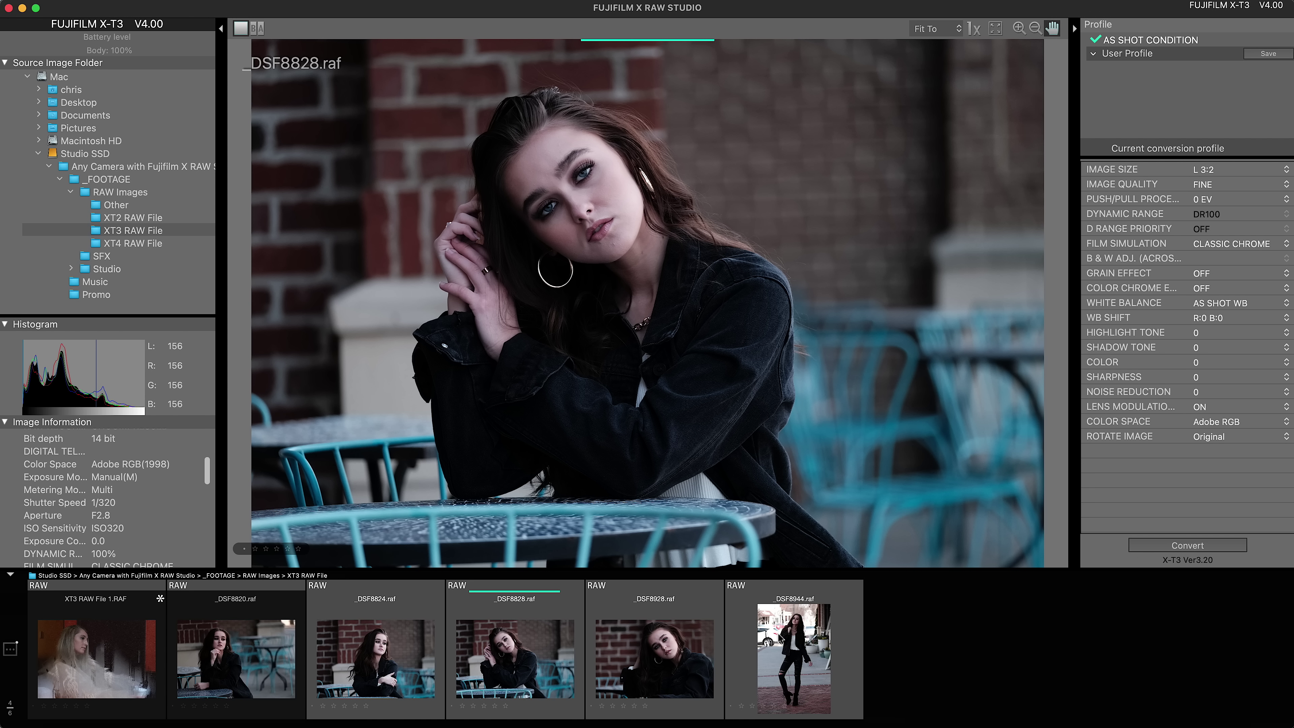
pyautogui.rightClick(779, 637)
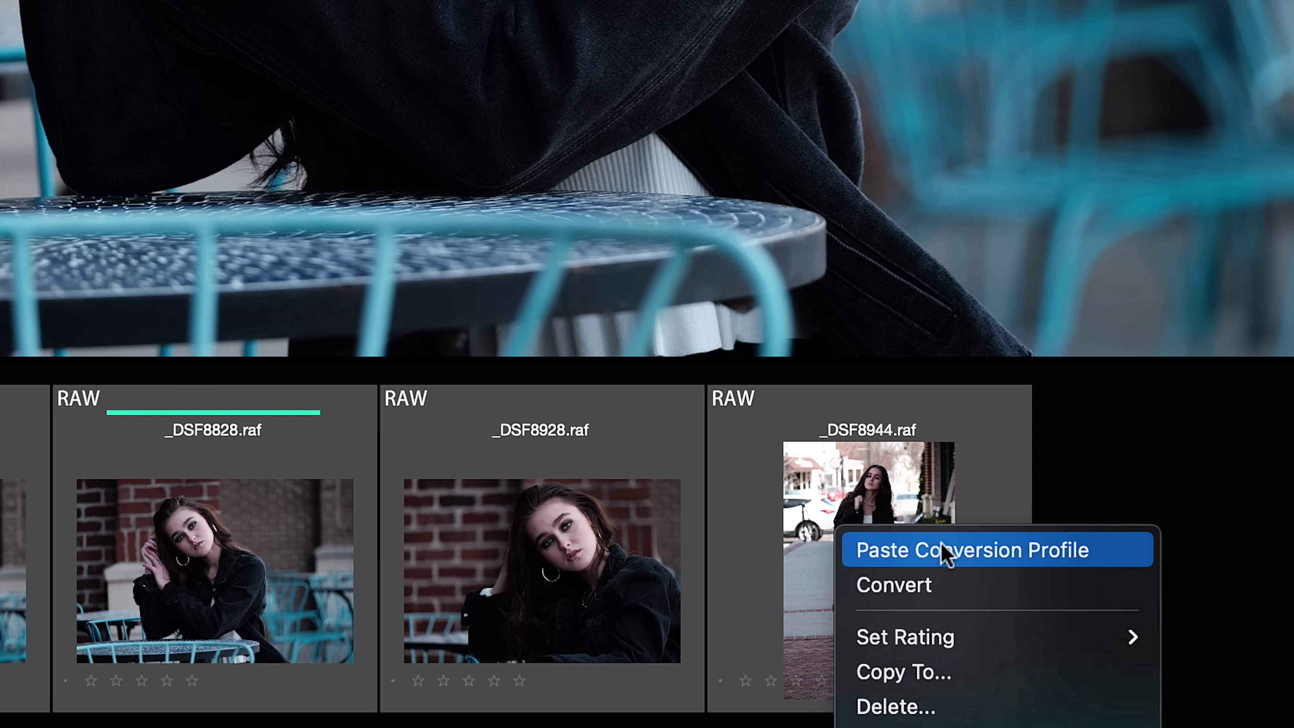
pyautogui.click(941, 551)
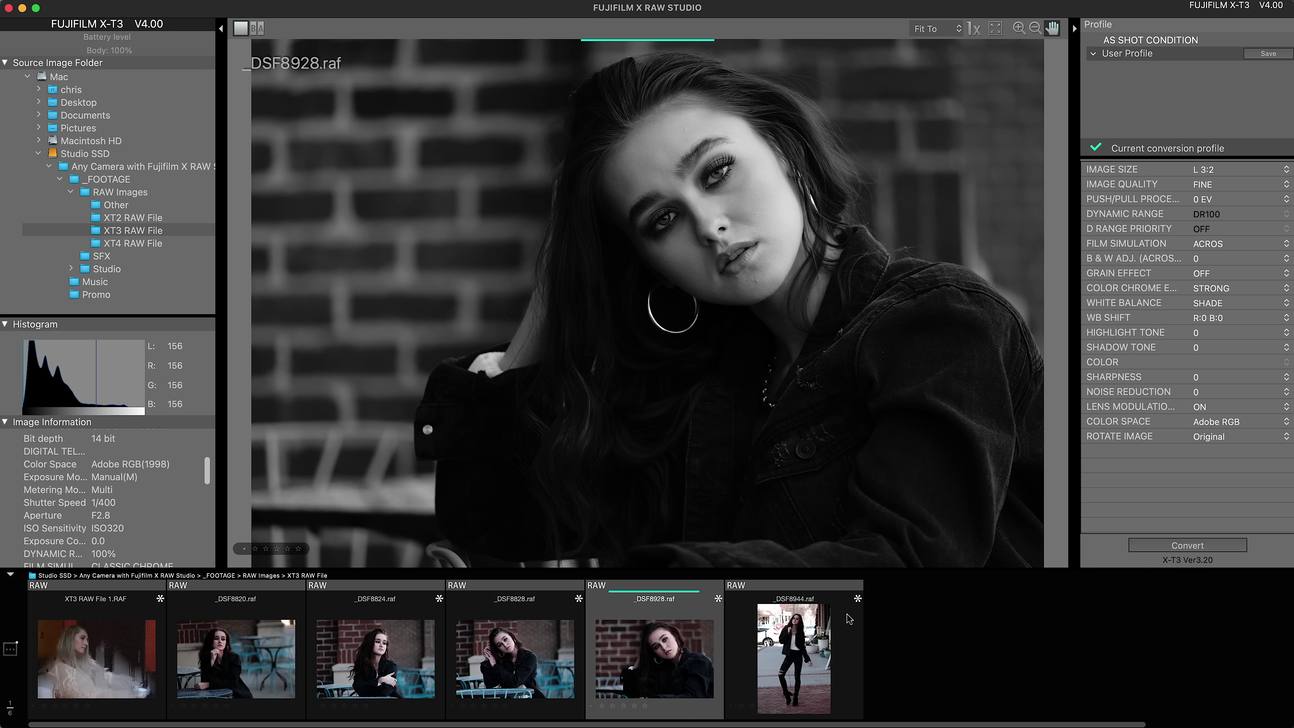
pyautogui.click(847, 618)
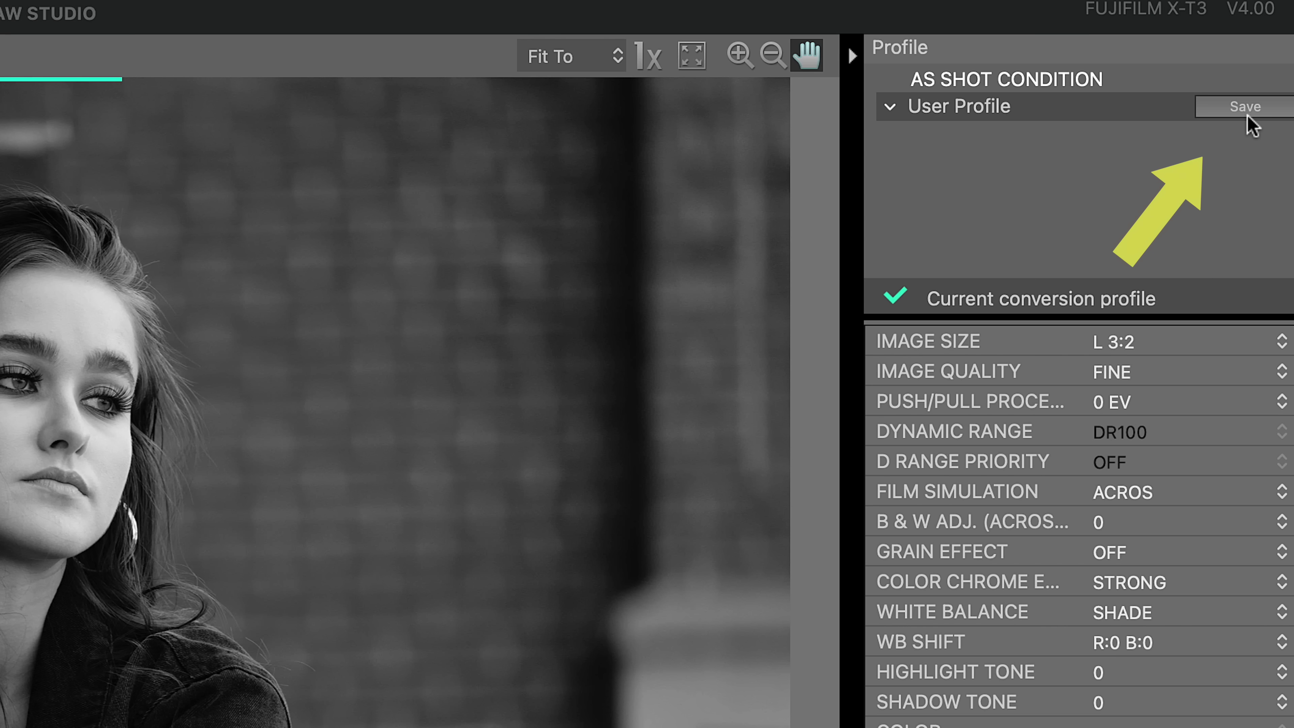
# Save the current settings as user profile 'BW Awesome' and apply it to the photo
pyautogui.click(1268, 53)
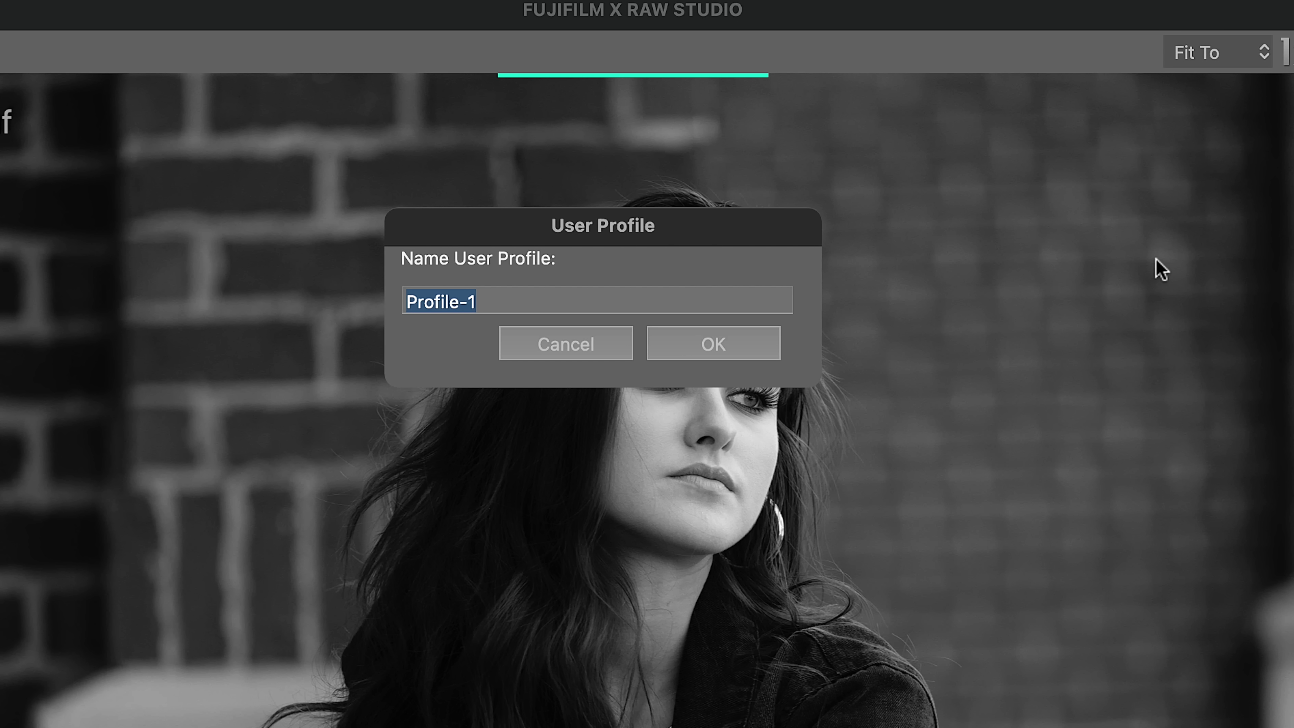
pyautogui.write('BW Awesome')
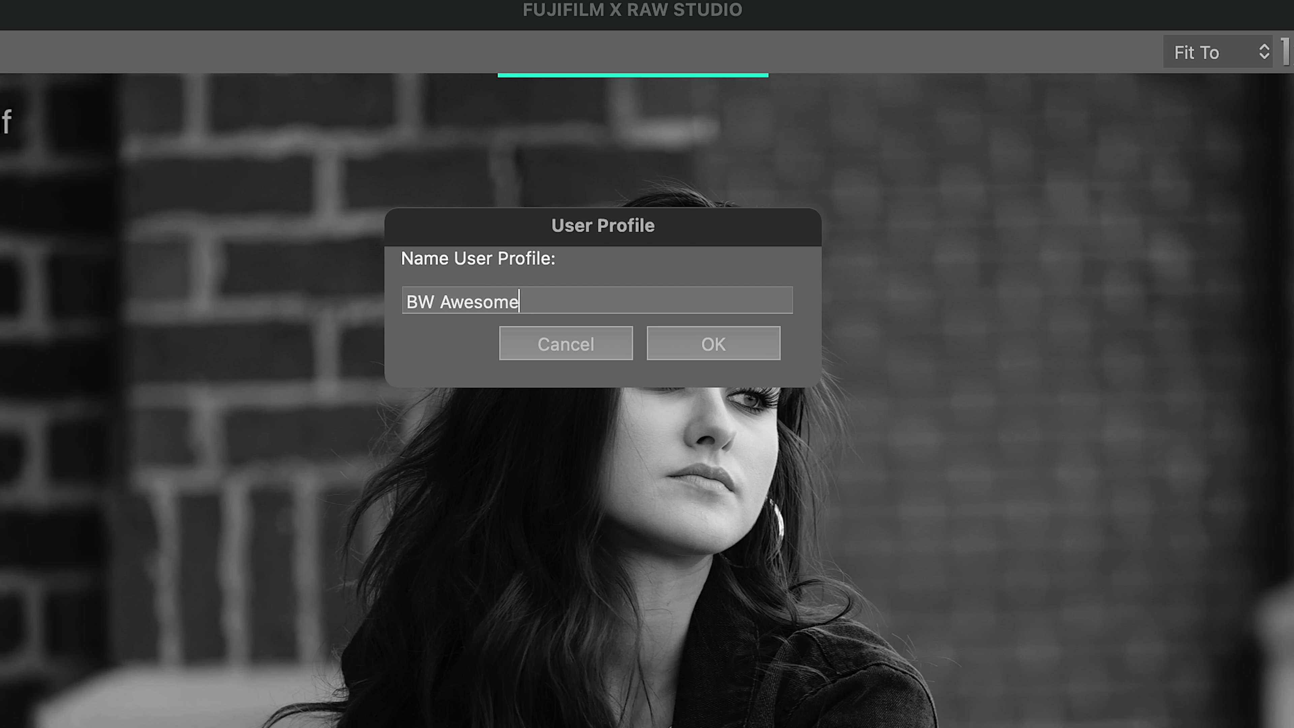
pyautogui.press('Return')
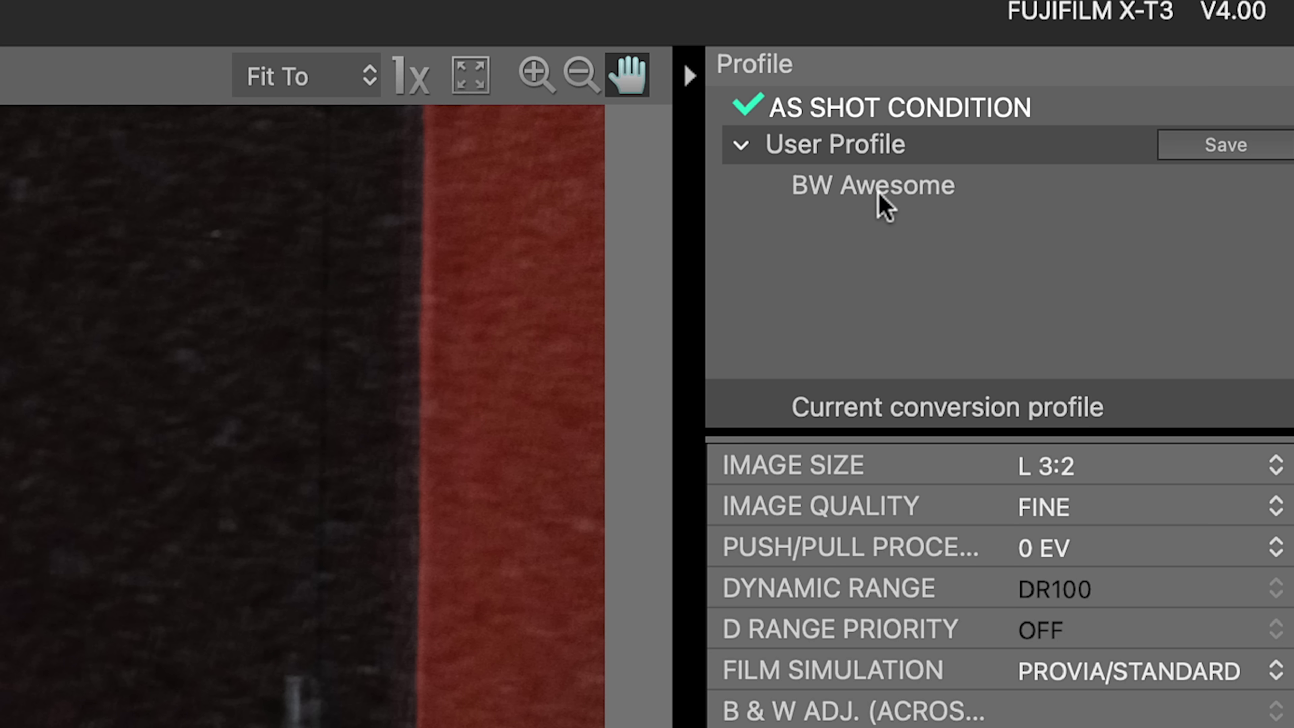
pyautogui.click(879, 189)
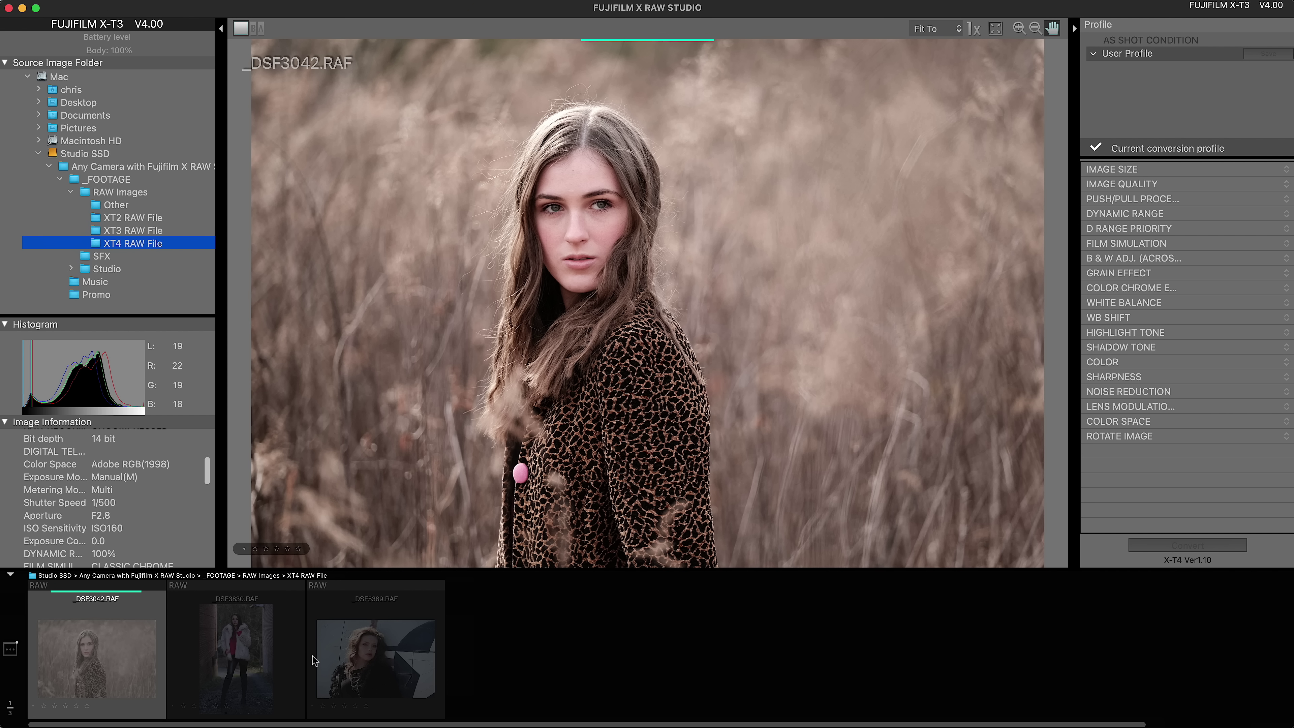
# Preview _DSF5389.RAF, then _DSF3830.RAF from the filmstrip
pyautogui.click(415, 650)
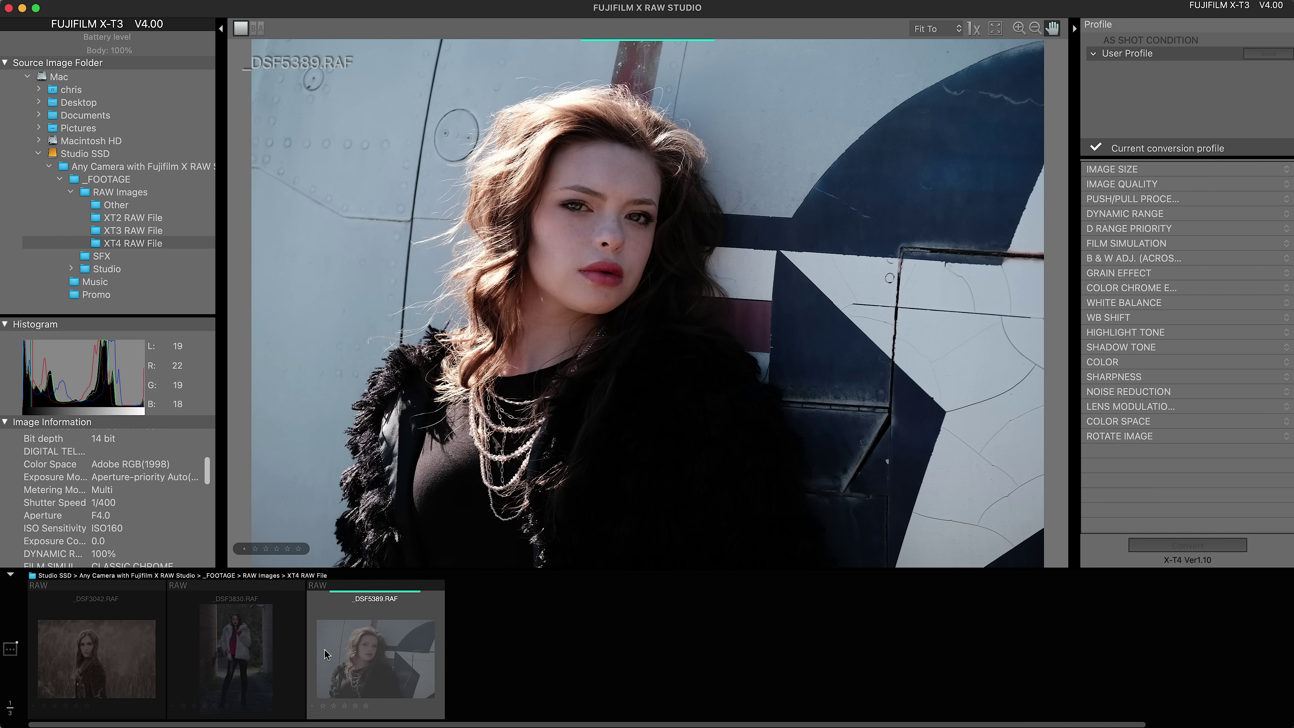
pyautogui.click(275, 648)
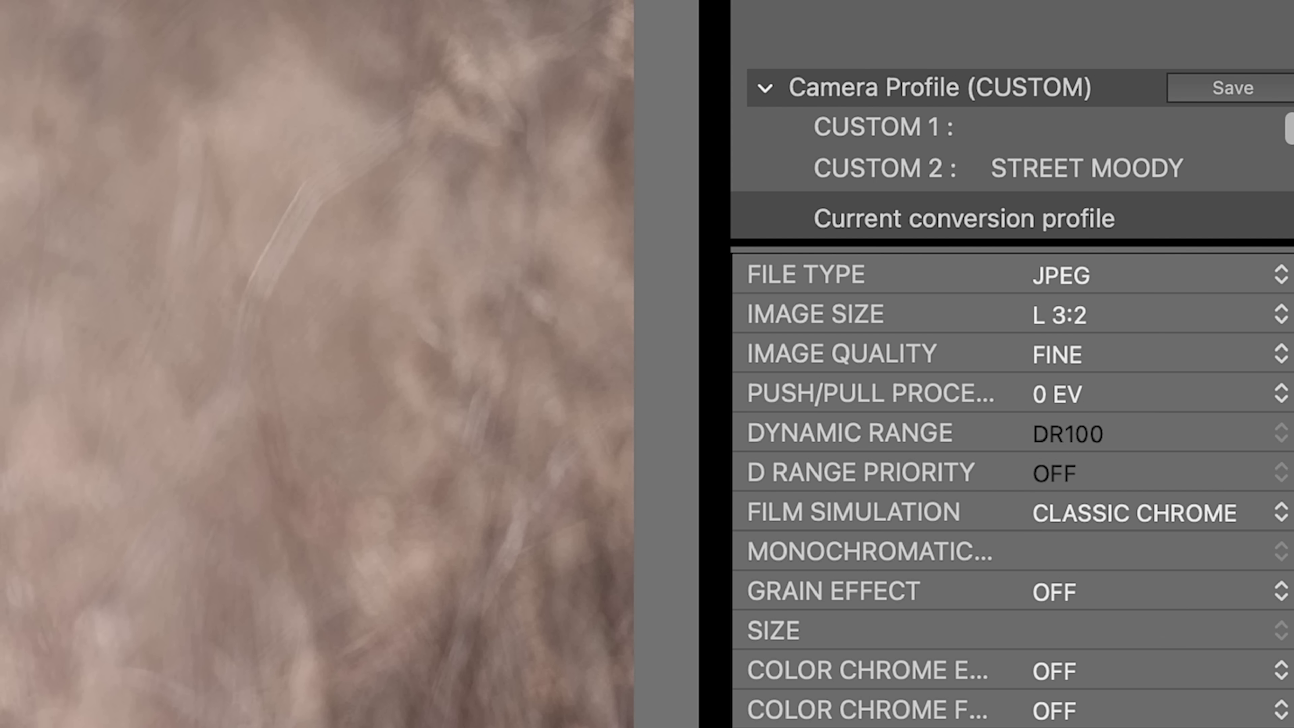
# Set film simulation to CLASSIC Neg., grain effect to WEAK and highlight tone to -1
pyautogui.moveTo(1149, 251); pyautogui.dragTo(1146, 497)
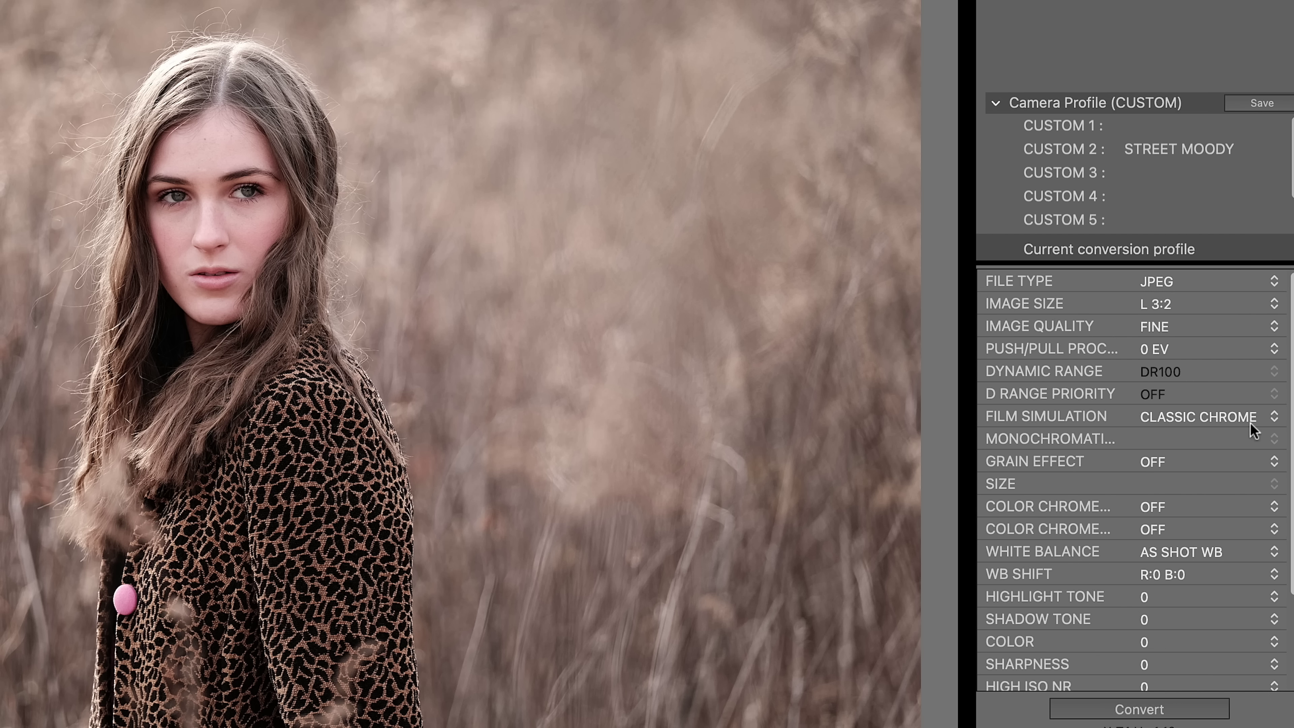
pyautogui.click(1186, 415)
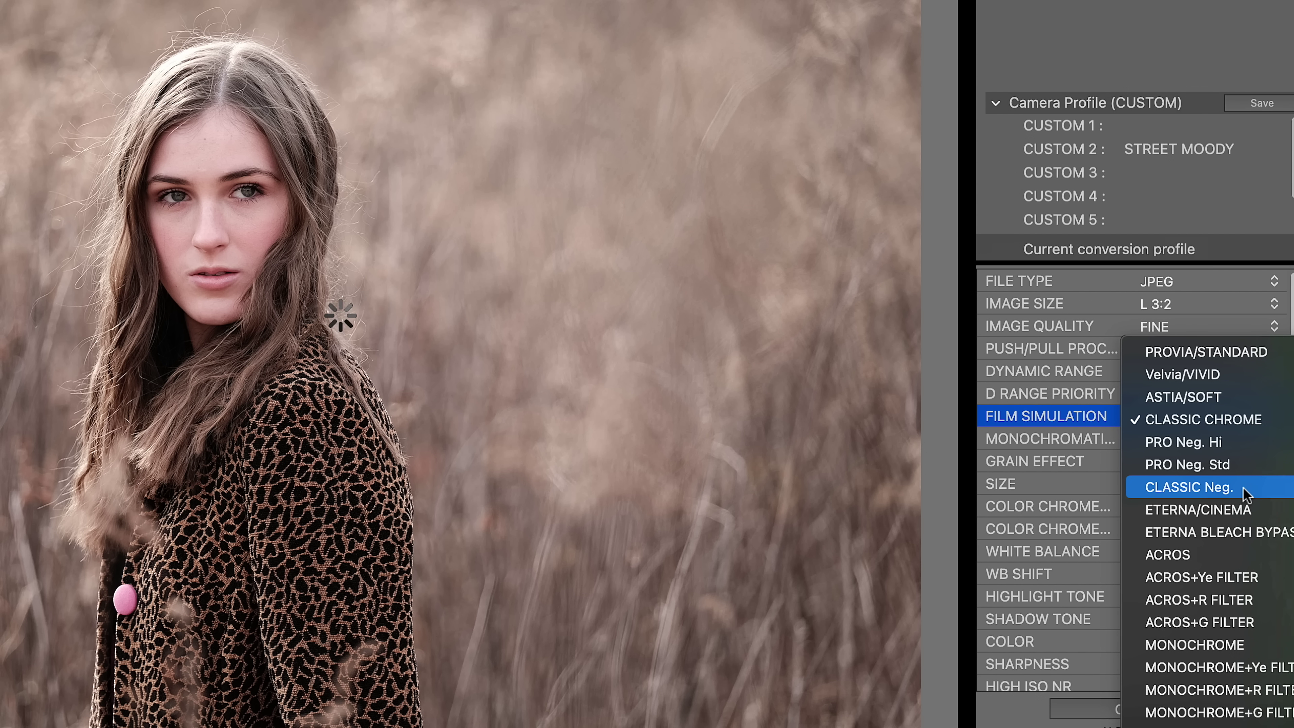
pyautogui.click(1219, 487)
pyautogui.click(1217, 462)
pyautogui.click(1161, 440)
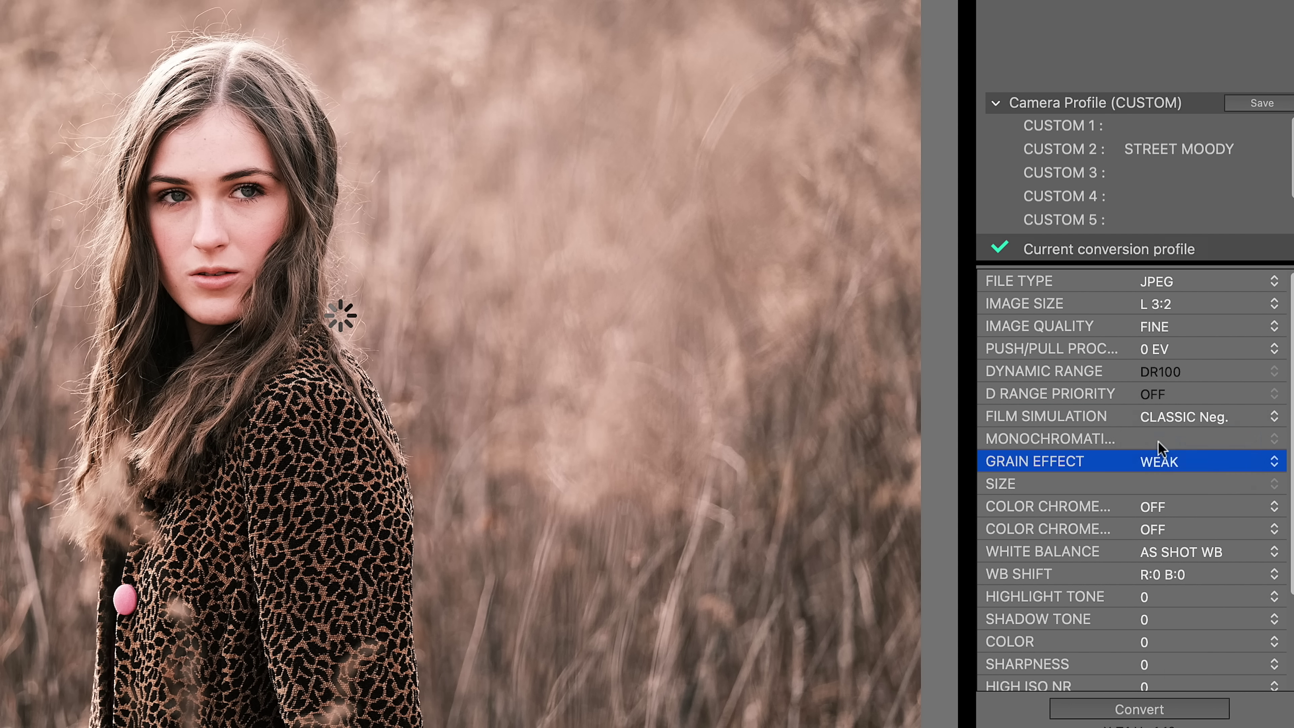
pyautogui.click(1185, 596)
pyautogui.click(1182, 643)
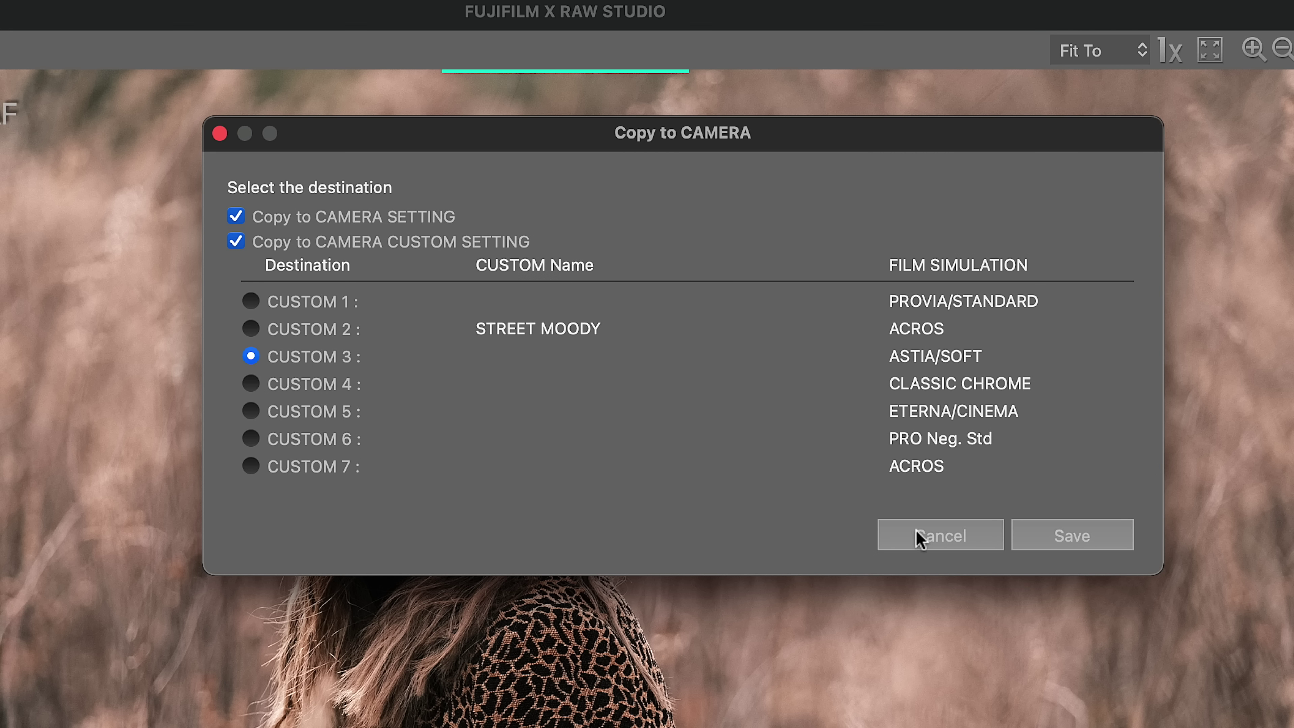
# Name the CUSTOM 3 camera setting FIELD BROWN
pyautogui.click(1066, 544)
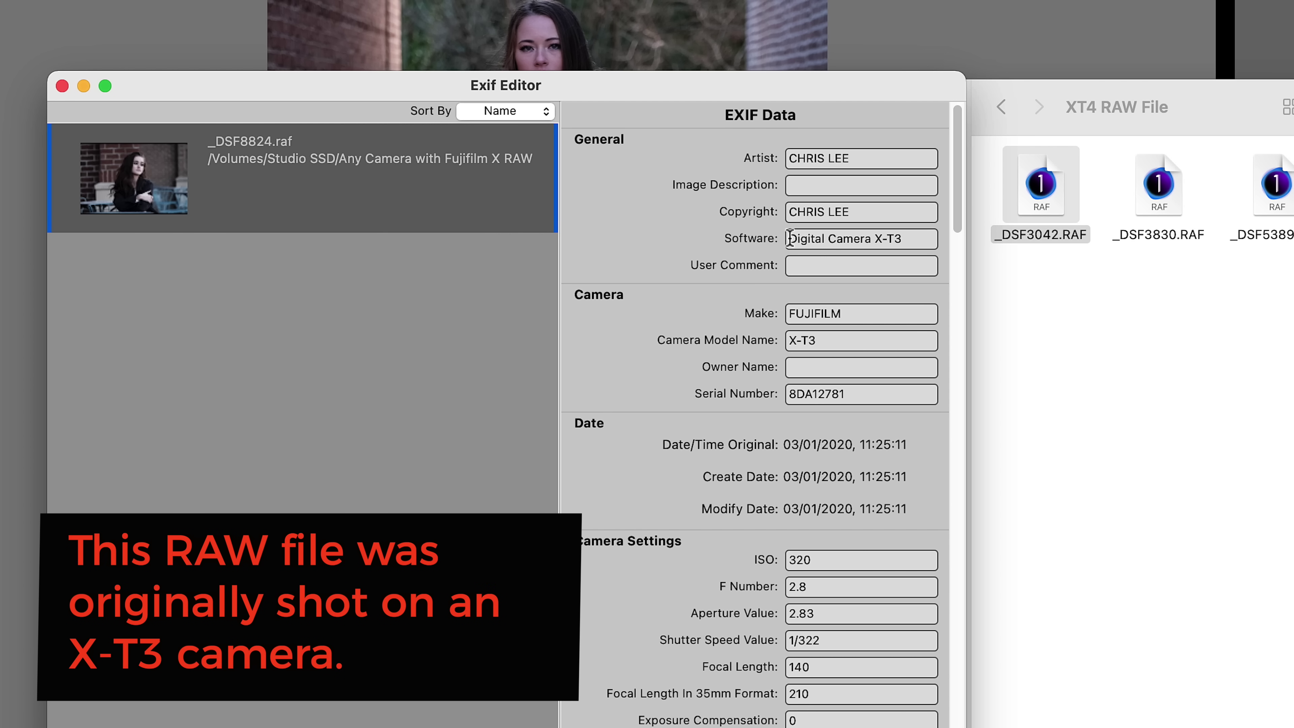
# Change the Software and Camera Model Name tags to X-T4 and write them to the RAW file
pyautogui.tripleClick(789, 238)
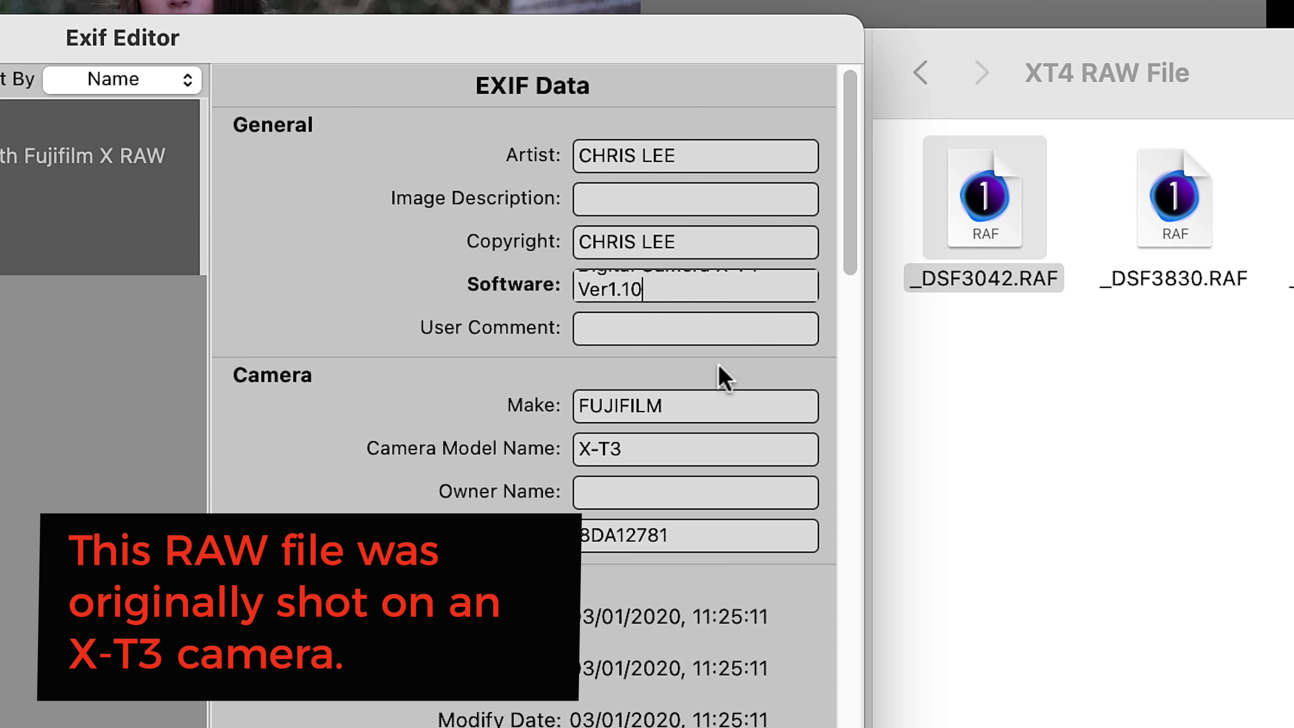
pyautogui.press('super+a')
pyautogui.click(689, 445)
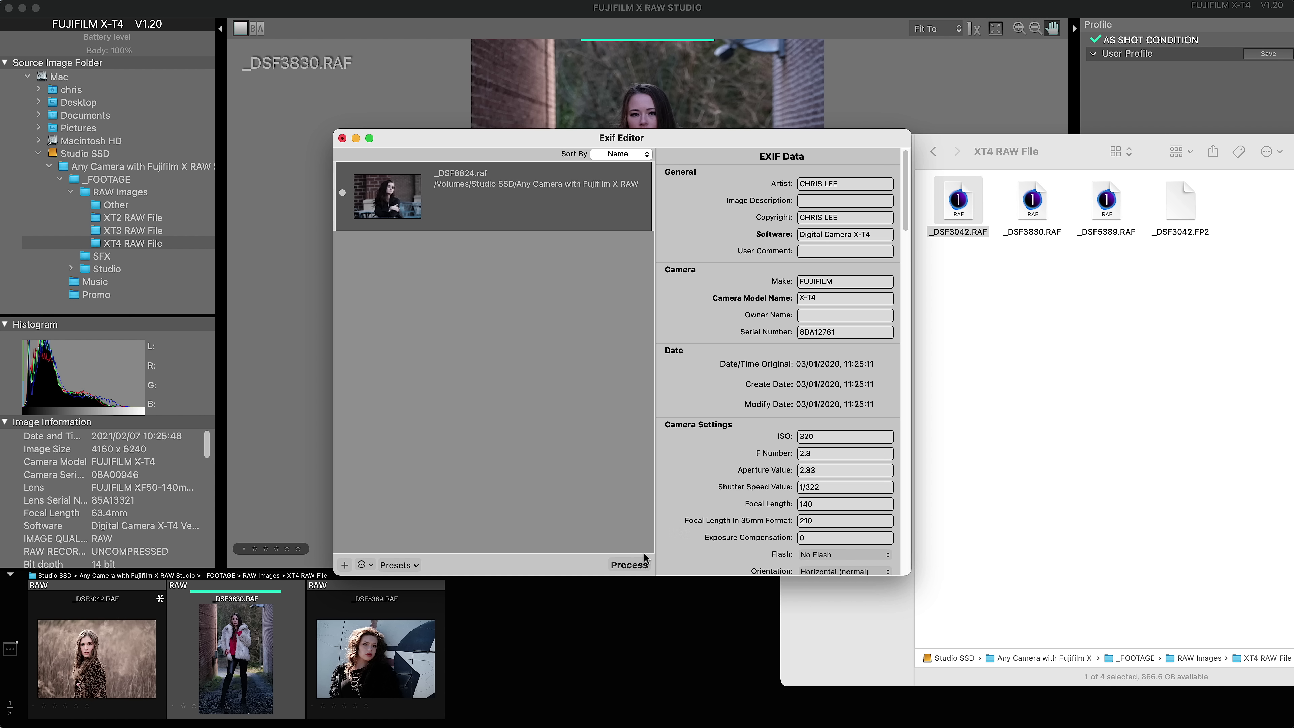
pyautogui.click(629, 564)
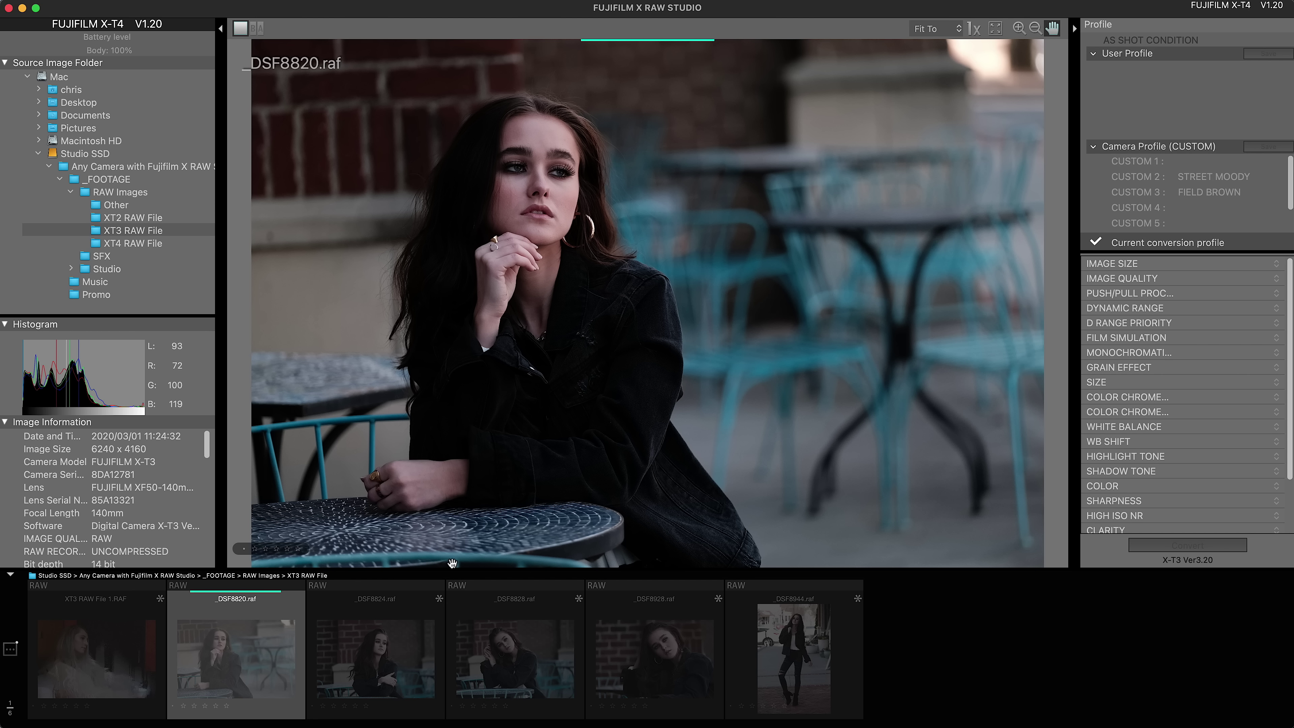
# Preview _DSF8824, then pick _DSF8820.raf from the XT3 RAW File folder in the hex editor
pyautogui.click(405, 620)
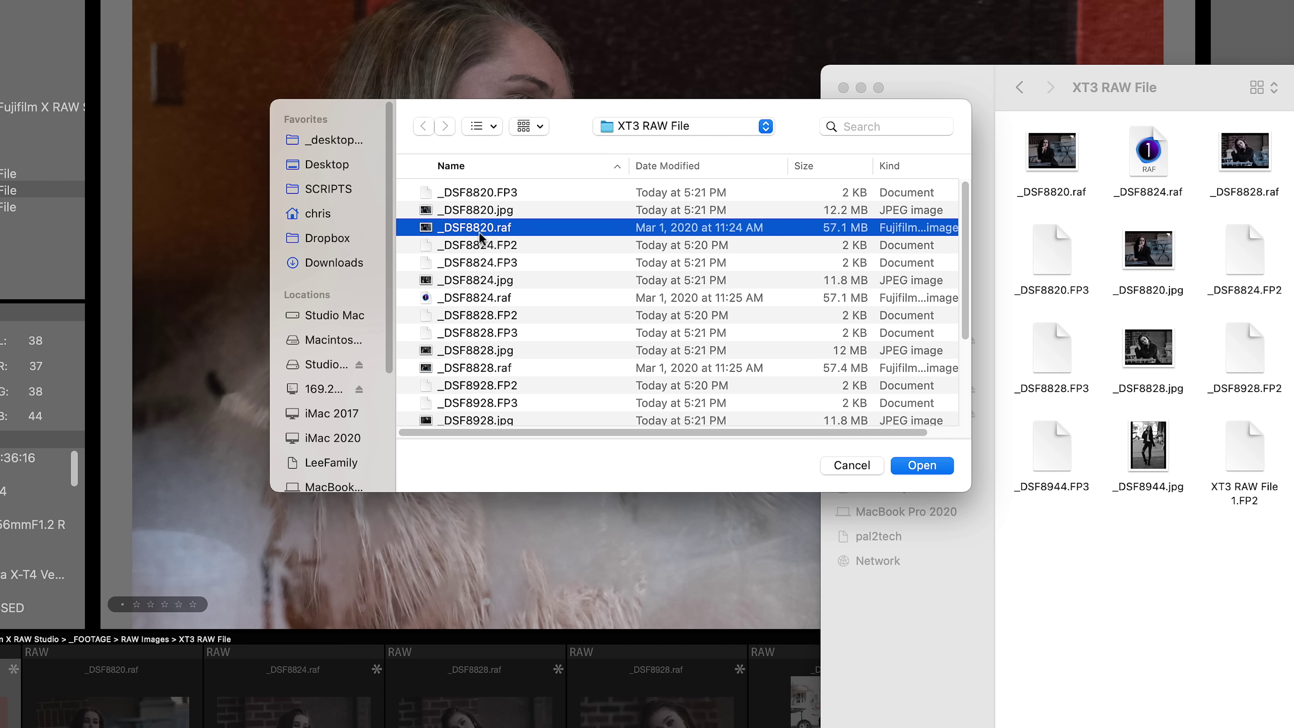
pyautogui.click(922, 466)
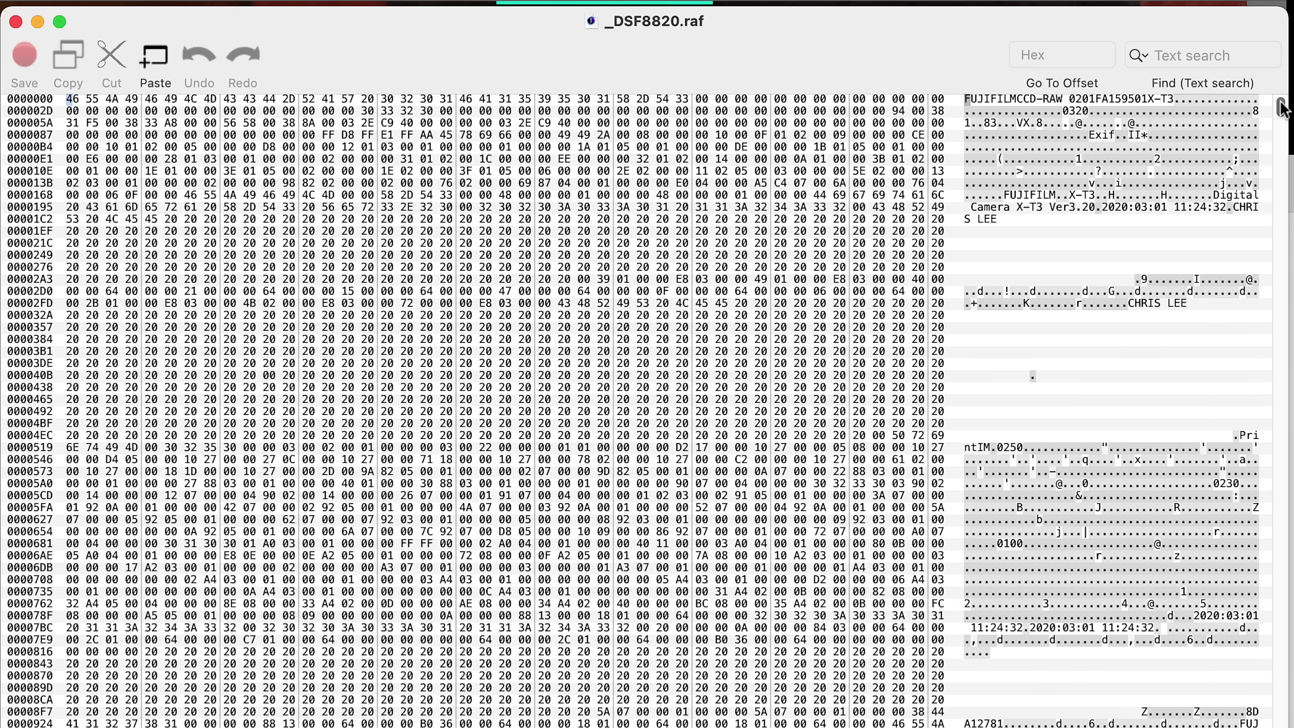
# Replace all five X-T3 occurrences in _DSF8820.raf with X-T4 and close the find dialog
pyautogui.moveTo(1281, 107)
pyautogui.mouseDown()
pyautogui.moveTo(1270, 569)
pyautogui.moveTo(1258, 385)
pyautogui.moveTo(1280, 102)
pyautogui.mouseUp()
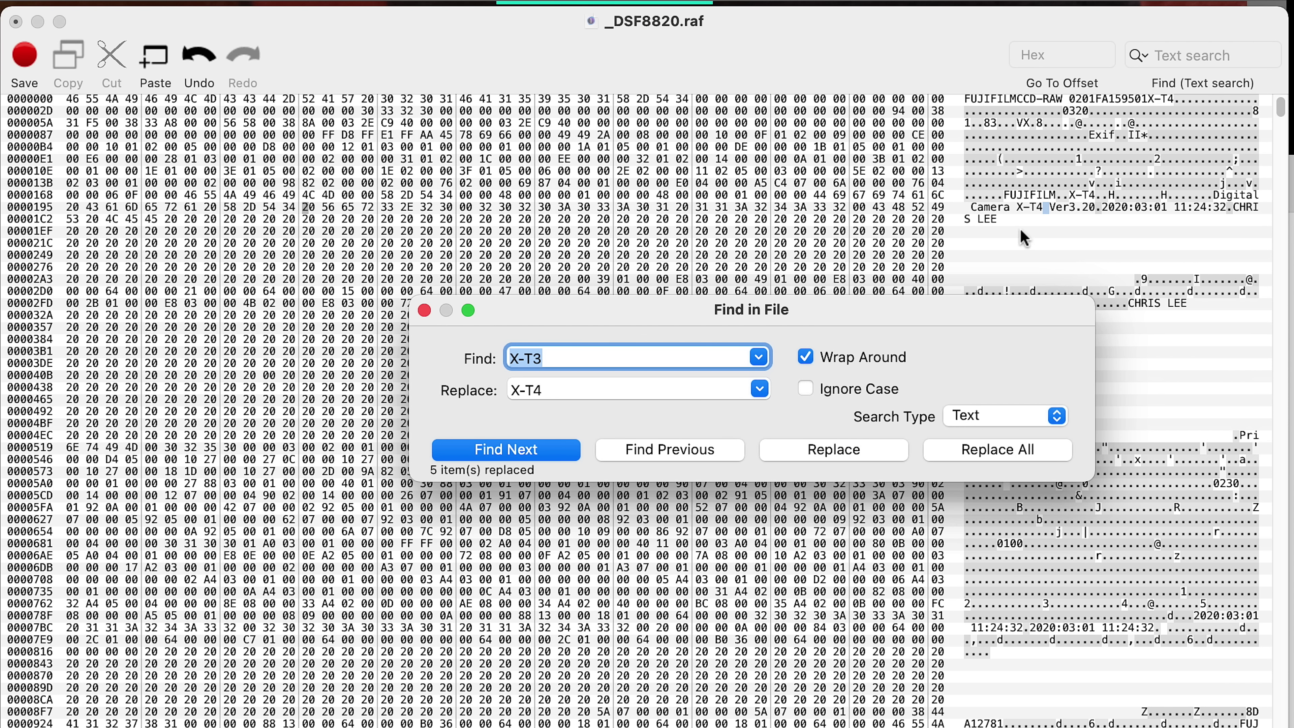
pyautogui.press('super+w')
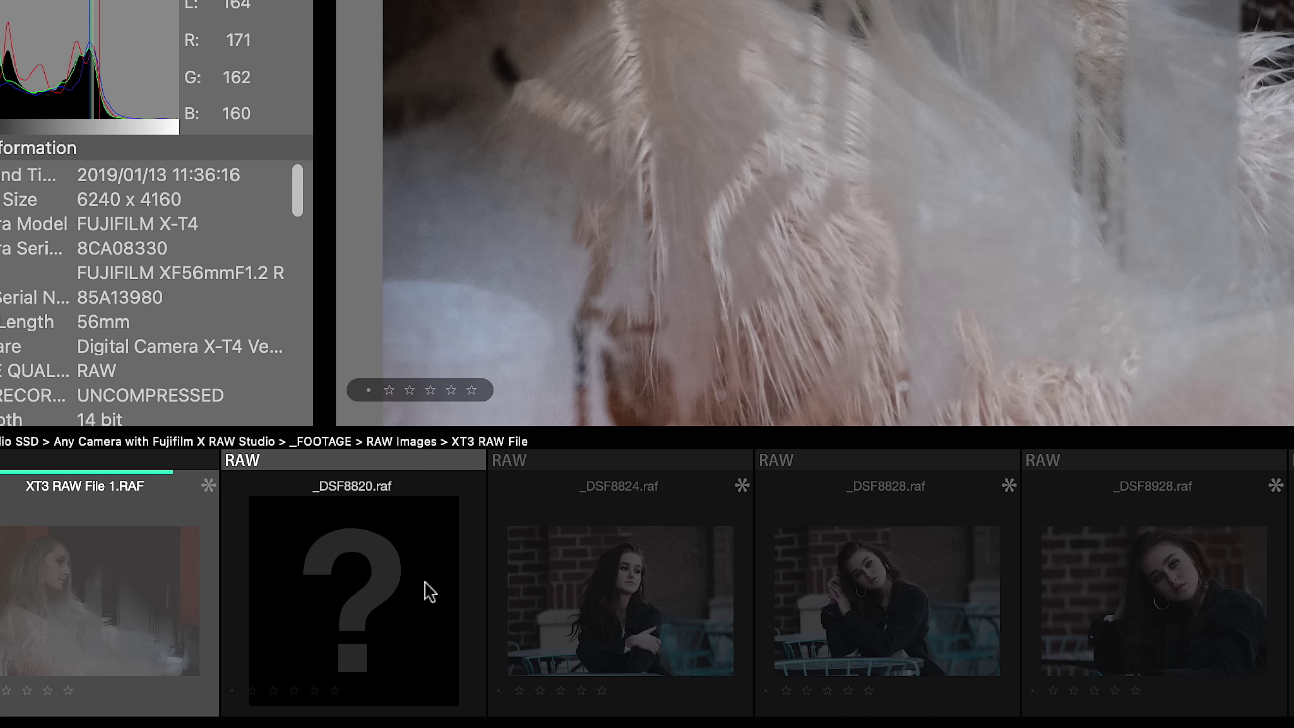
# Load the hex-edited _DSF8820.raf from the filmstrip to check its preview
pyautogui.click(429, 592)
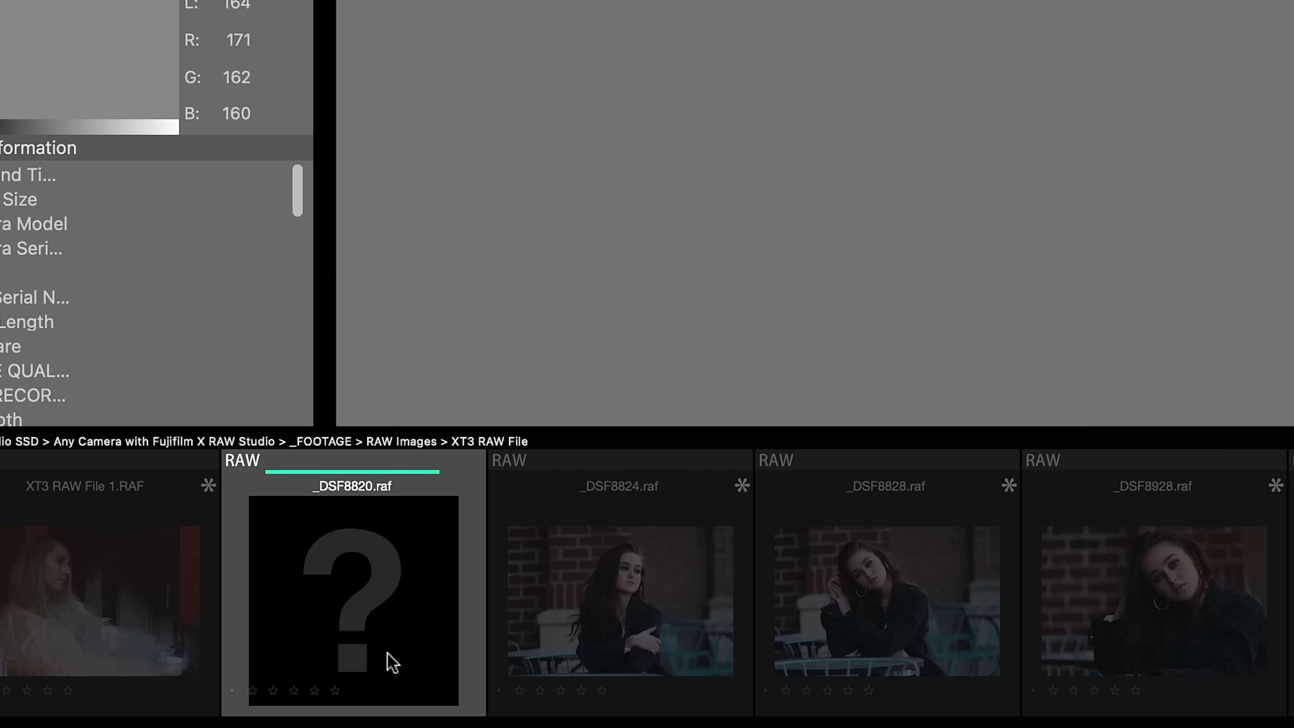